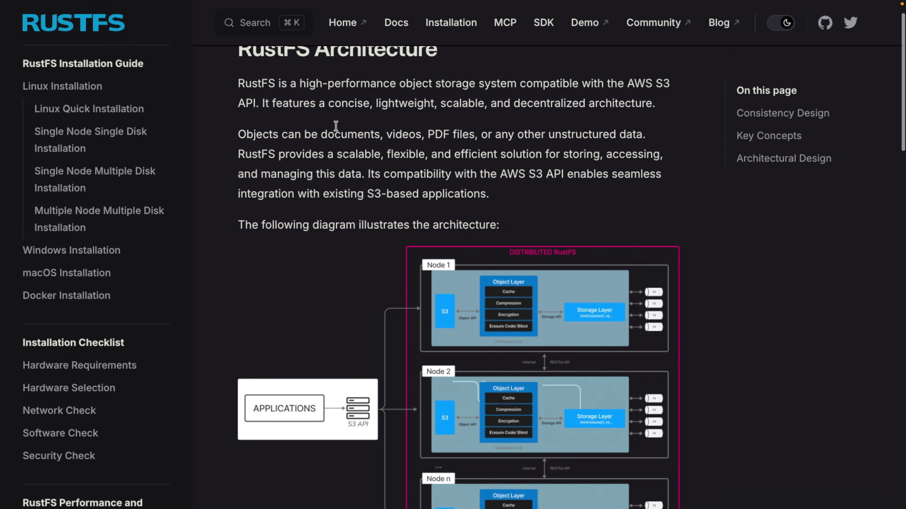
Scroll down the RustFS catalog page and begin the RustFS app install.
{"action": "scroll", "coordinate": [335, 126], "scroll_direction": "down", "scroll_amount": 2}
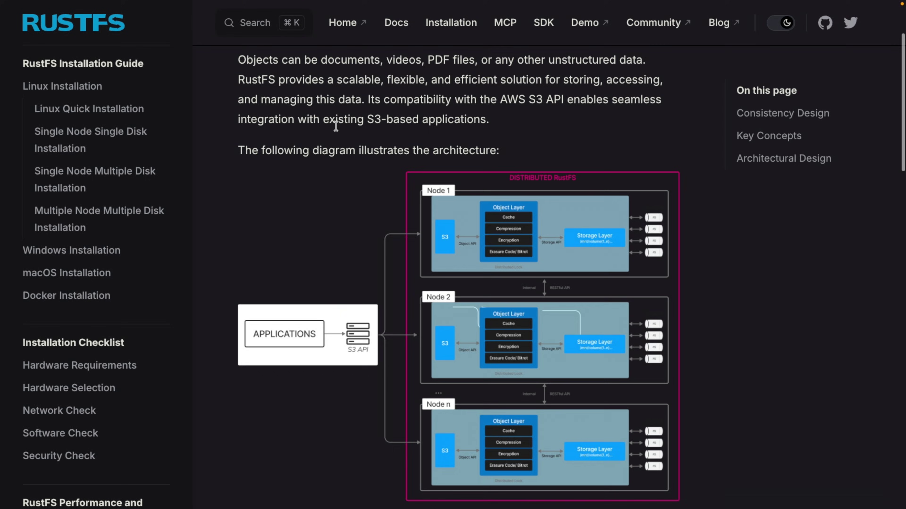
{"action": "scroll", "coordinate": [335, 125], "scroll_direction": "down", "scroll_amount": 2}
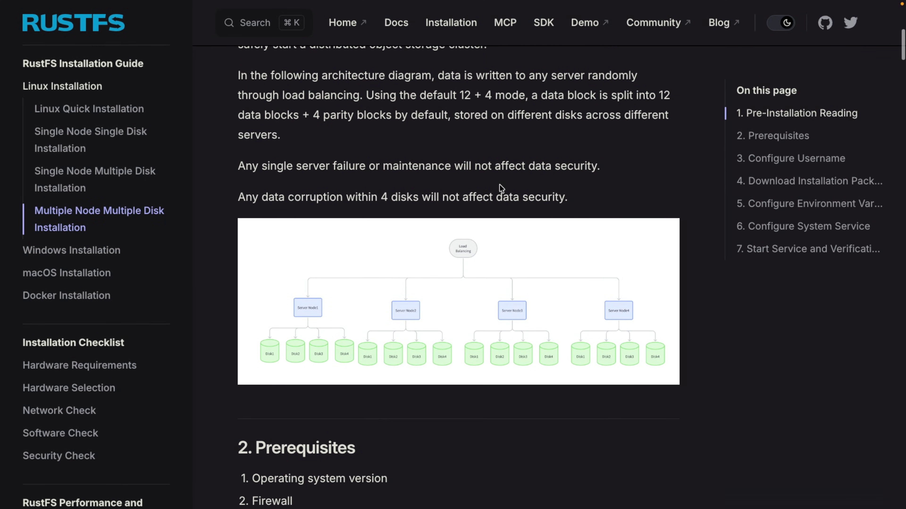
{"action": "scroll", "coordinate": [499, 185], "scroll_direction": "down", "scroll_amount": 2}
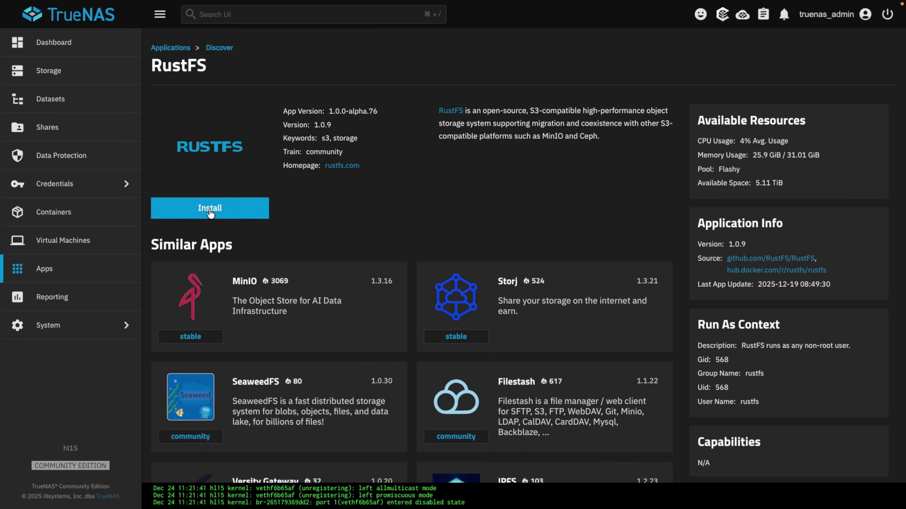
{"action": "left_click", "coordinate": [209, 211]}
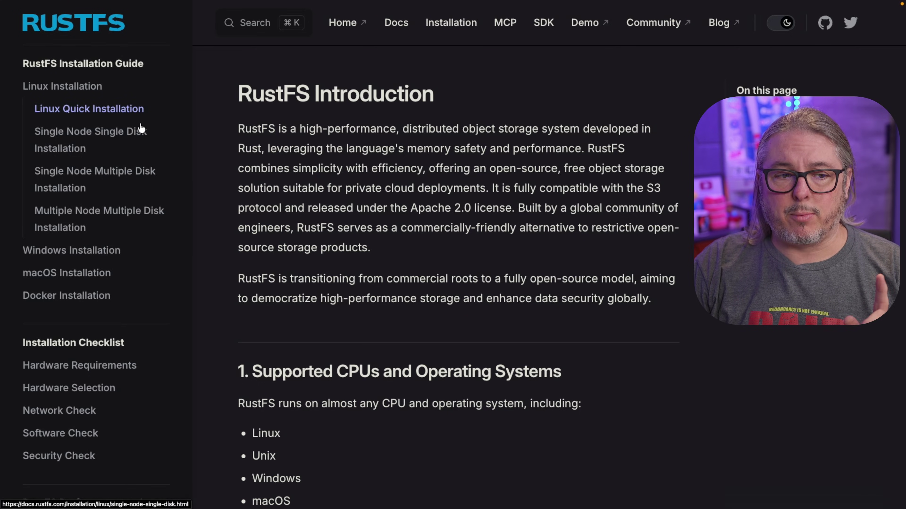
Open the docs' 'Single Node Single Disk Installation' guide under Linux Installation.
{"action": "left_click", "coordinate": [109, 134]}
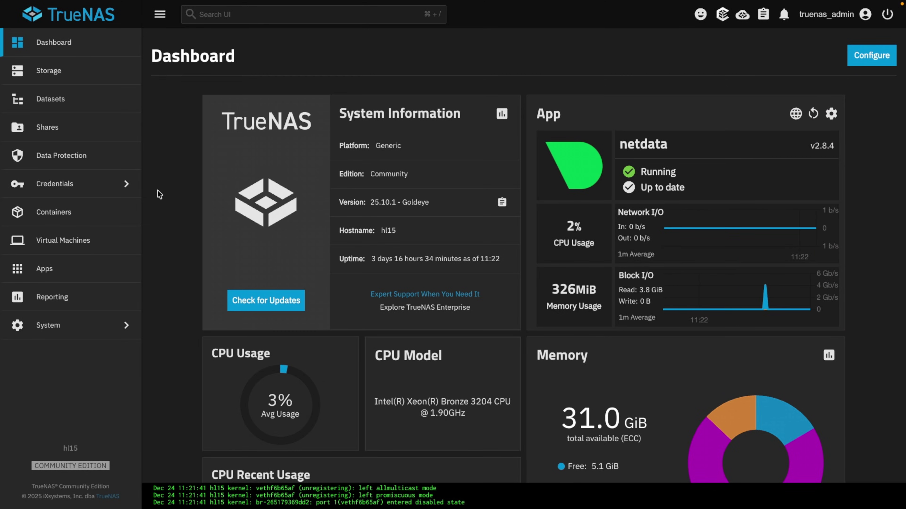
From Datasets, add RustFS_Demo under Flashy with the Apps preset and save it.
{"action": "left_click", "coordinate": [77, 98]}
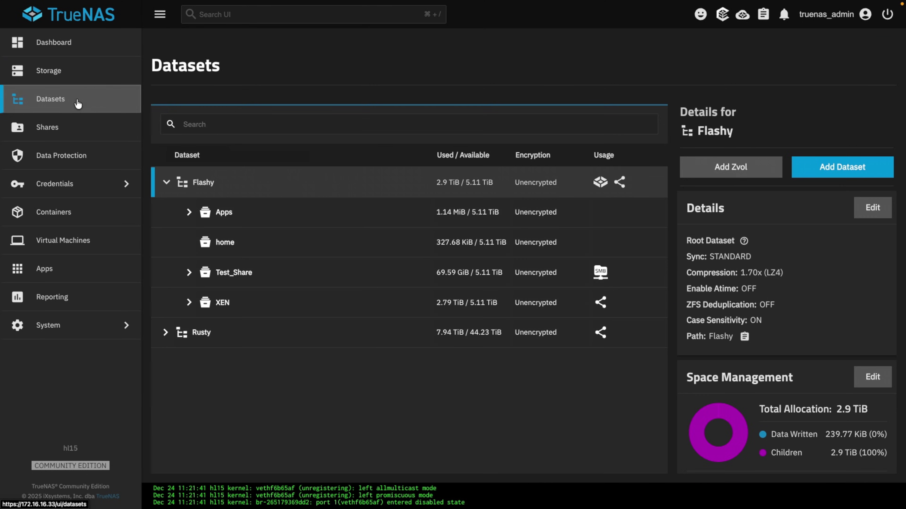
{"action": "left_click", "coordinate": [822, 167]}
{"action": "type", "text": "RustFS_Demo"}
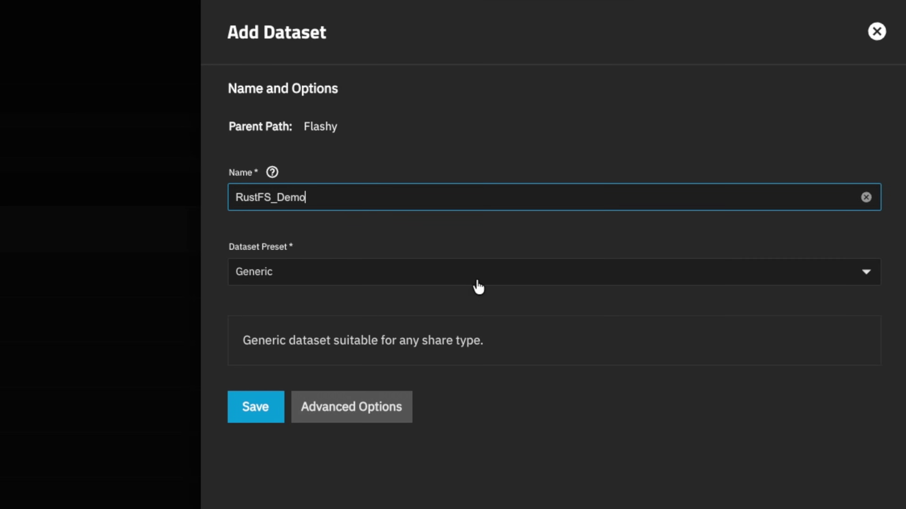
{"action": "left_click", "coordinate": [544, 211]}
{"action": "left_click", "coordinate": [253, 384]}
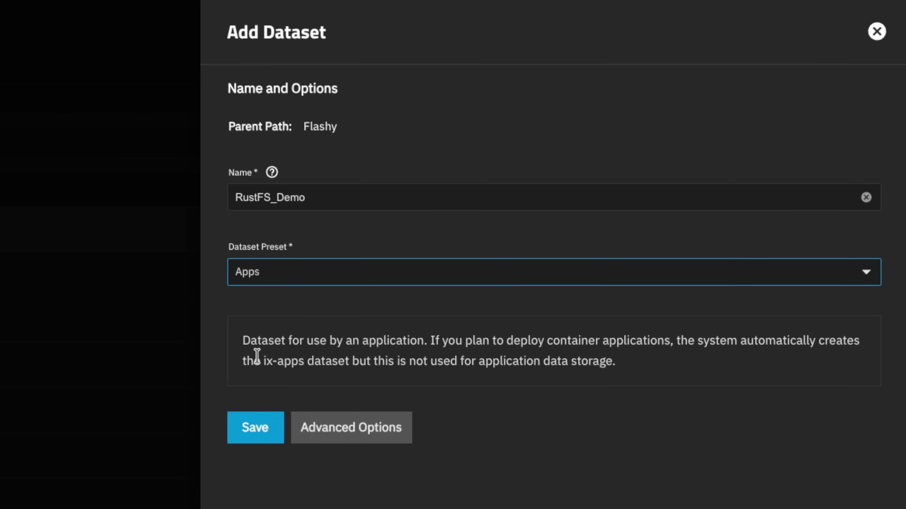
{"action": "left_click", "coordinate": [268, 438]}
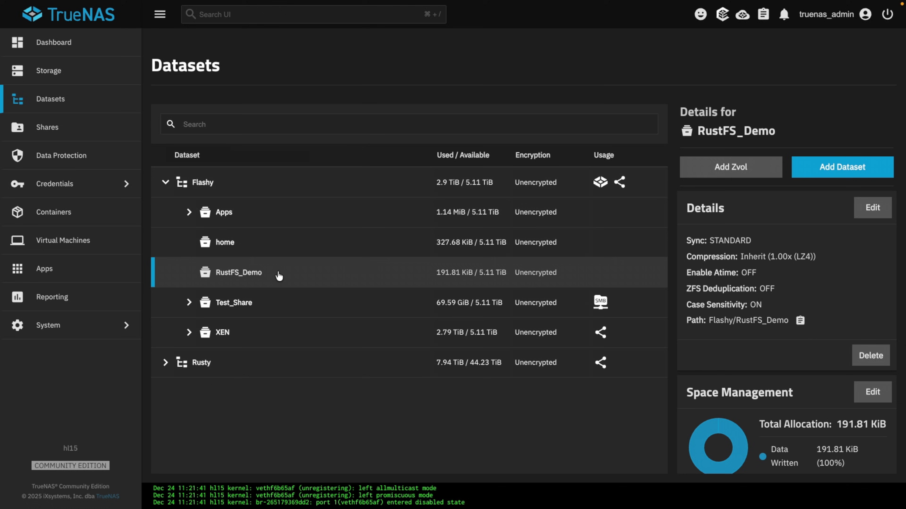
Find RustFS by searching 'rustfs' in Discover Apps and open its install form.
{"action": "left_click", "coordinate": [93, 270]}
{"action": "left_click", "coordinate": [838, 65]}
{"action": "left_click", "coordinate": [388, 133]}
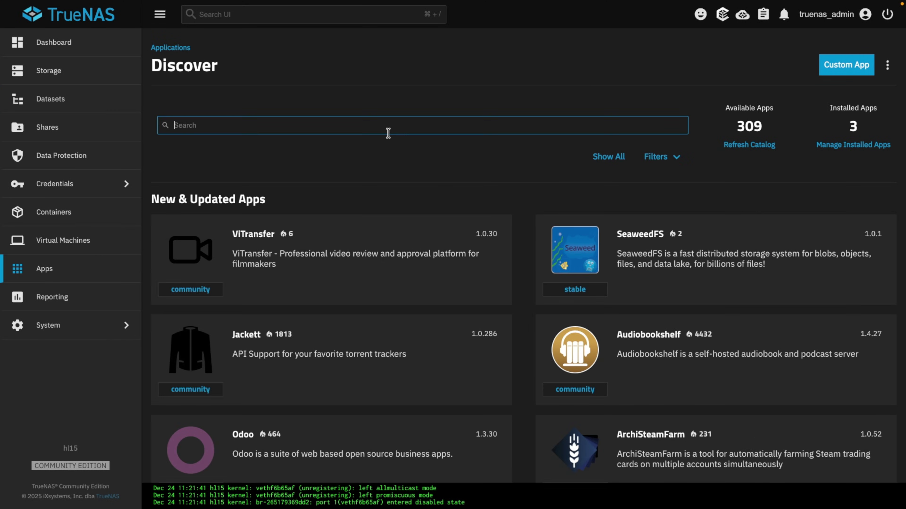
{"action": "type", "text": "rustfs"}
{"action": "left_click", "coordinate": [345, 304]}
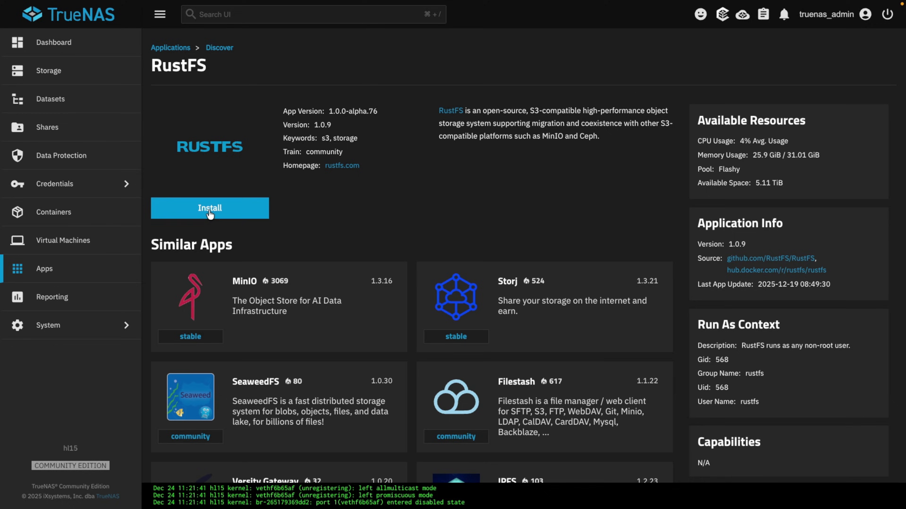
{"action": "left_click", "coordinate": [210, 215]}
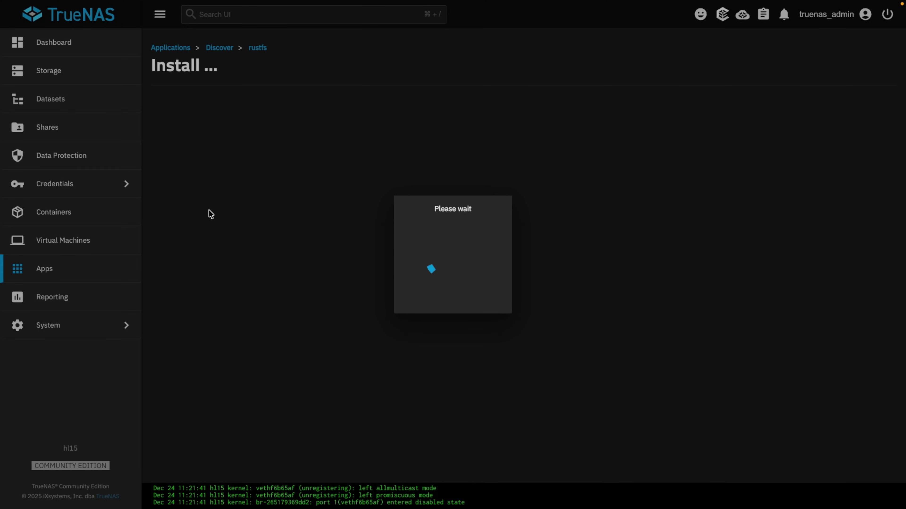
Keep SNSD deployment mode, enter the access key and paste the secret key.
{"action": "scroll", "coordinate": [258, 263], "scroll_direction": "down", "scroll_amount": 4}
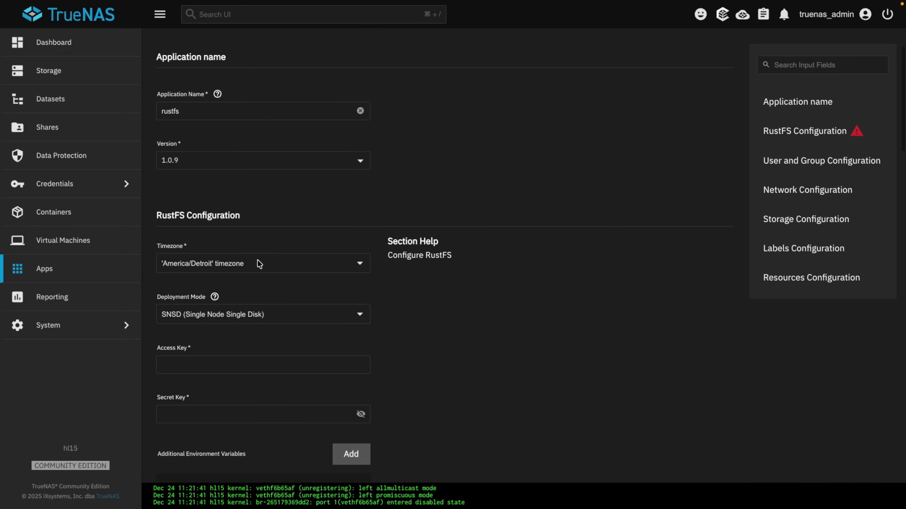
{"action": "scroll", "coordinate": [259, 264], "scroll_direction": "down", "scroll_amount": 1}
{"action": "left_click", "coordinate": [253, 235]}
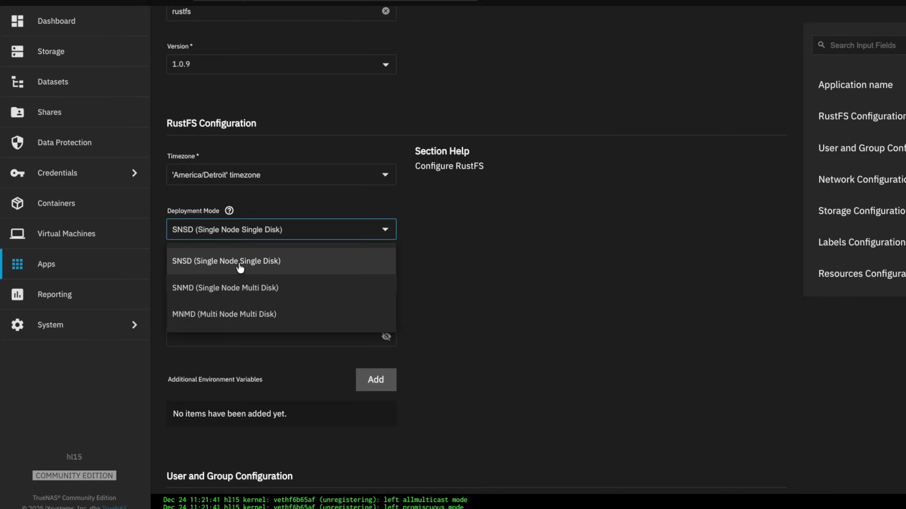
{"action": "left_click", "coordinate": [372, 230]}
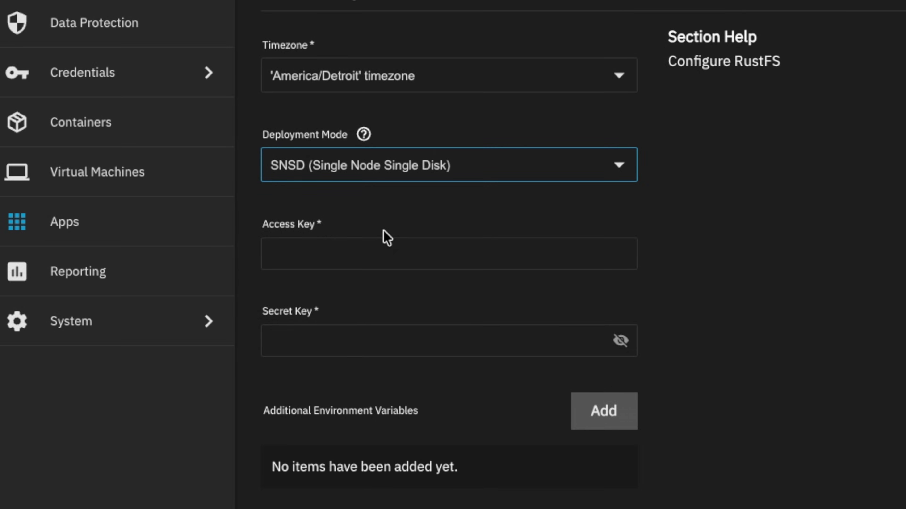
{"action": "left_click", "coordinate": [374, 255]}
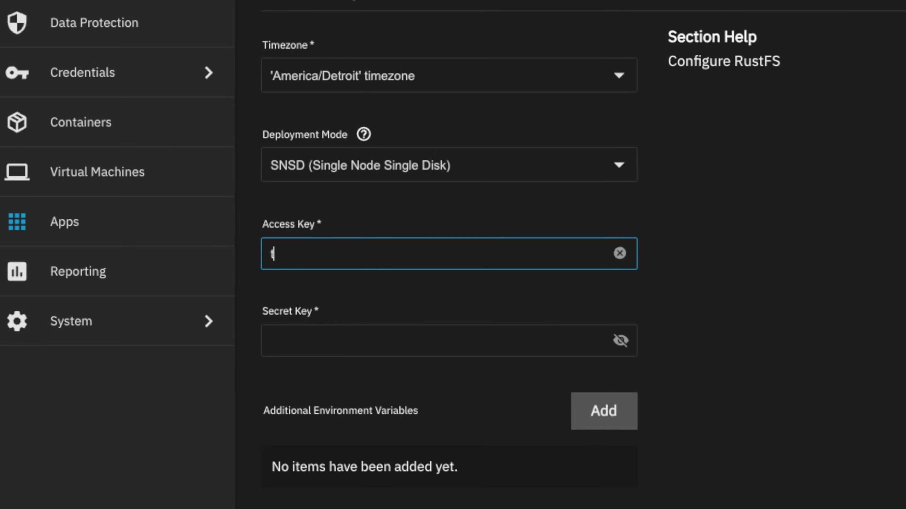
{"action": "type", "text": "tom"}
{"action": "key", "text": "Tab"}
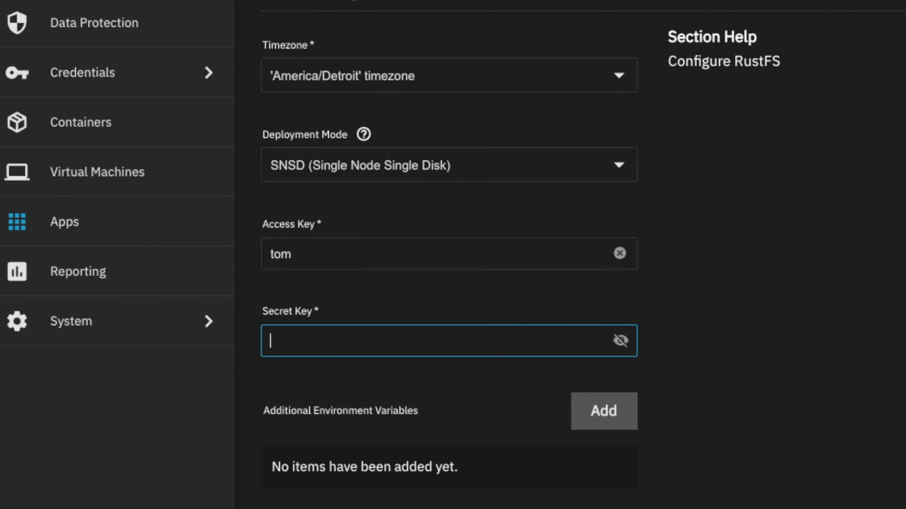
{"action": "key", "text": "ctrl+v"}
Leave resources at 2 CPUs and 4096 MB and keep the truenas_default certificate.
{"action": "scroll", "coordinate": [713, 367], "scroll_direction": "down", "scroll_amount": 15}
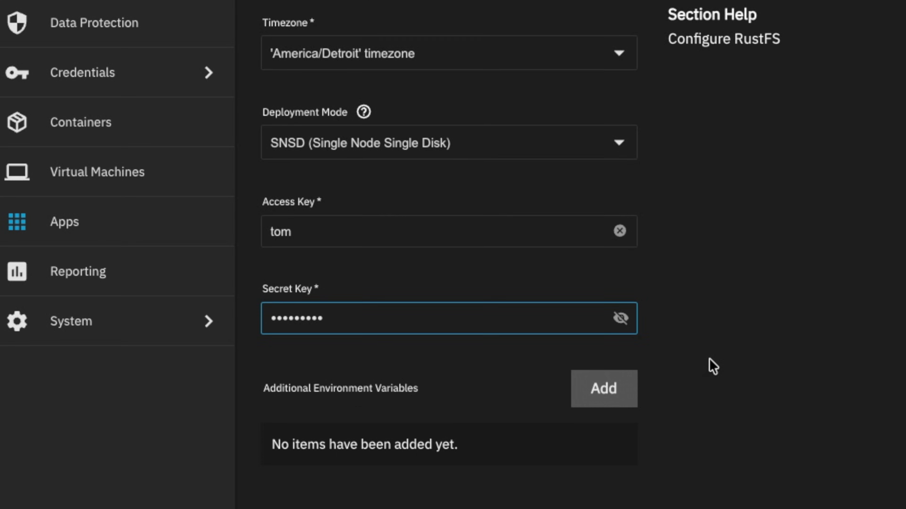
{"action": "scroll", "coordinate": [712, 367], "scroll_direction": "down", "scroll_amount": 5}
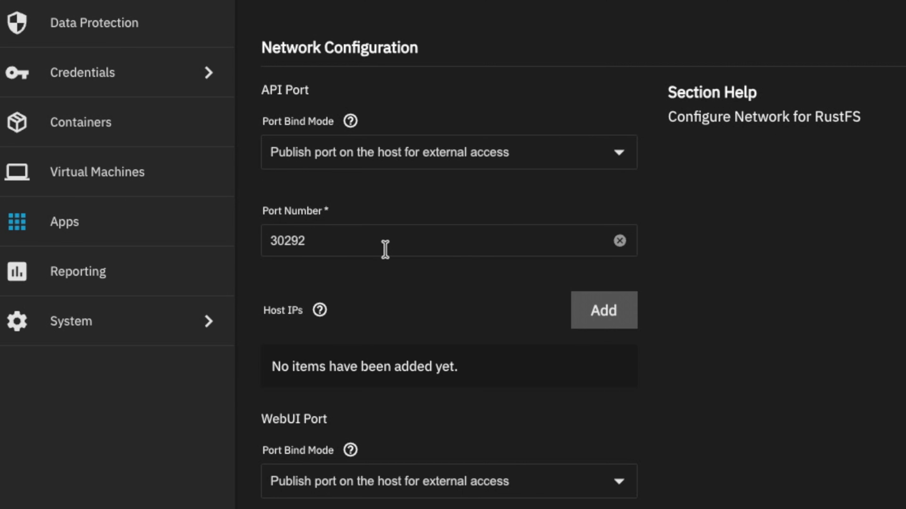
{"action": "scroll", "coordinate": [721, 308], "scroll_direction": "down", "scroll_amount": 4}
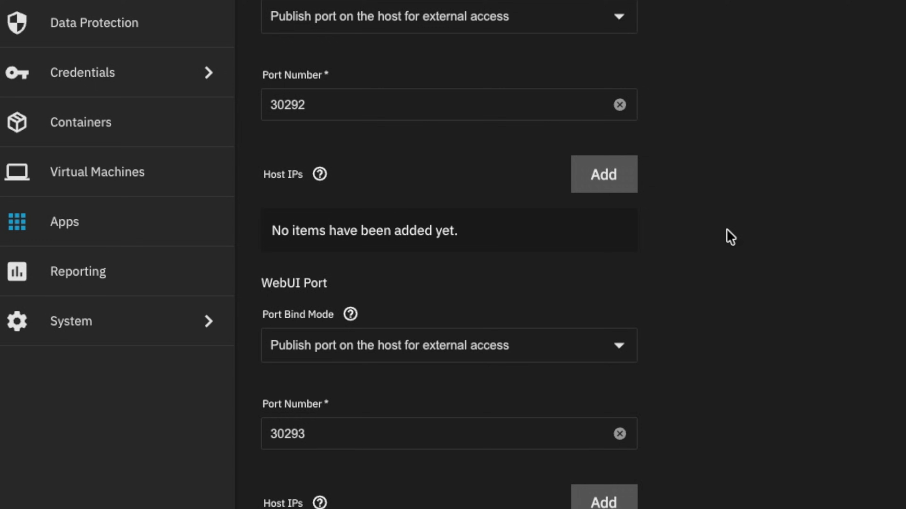
{"action": "scroll", "coordinate": [729, 237], "scroll_direction": "down", "scroll_amount": 6}
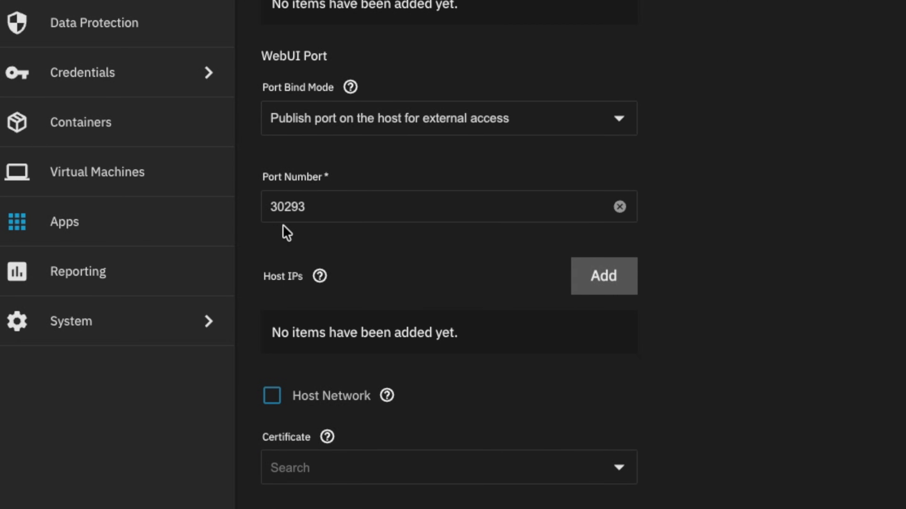
{"action": "scroll", "coordinate": [794, 175], "scroll_direction": "down", "scroll_amount": 10}
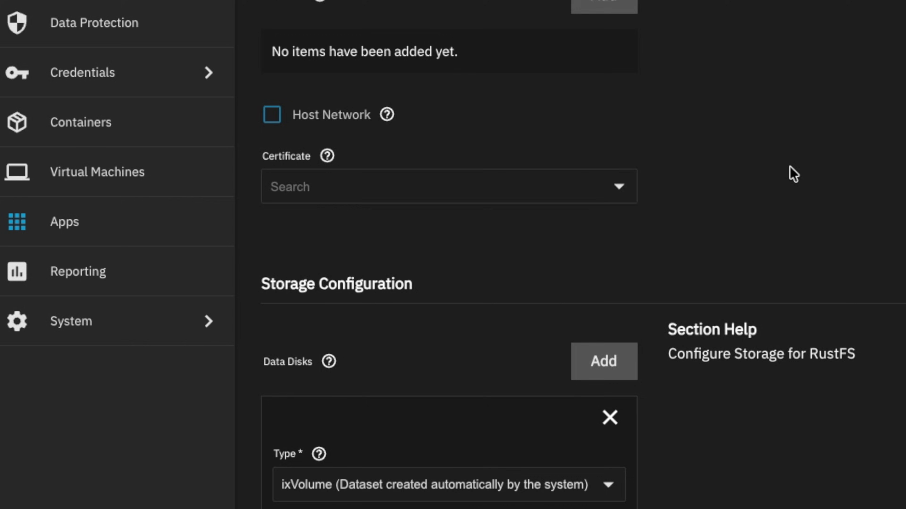
{"action": "left_click", "coordinate": [622, 115]}
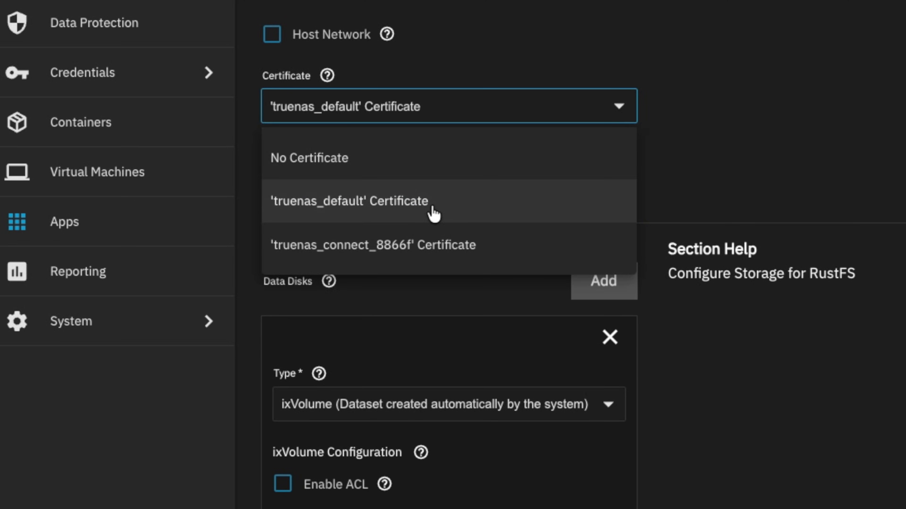
{"action": "left_click", "coordinate": [688, 166]}
Store RustFS data in host path /mnt/Flashy/RustFS_Demo and install the app.
{"action": "scroll", "coordinate": [499, 179], "scroll_direction": "down", "scroll_amount": 9}
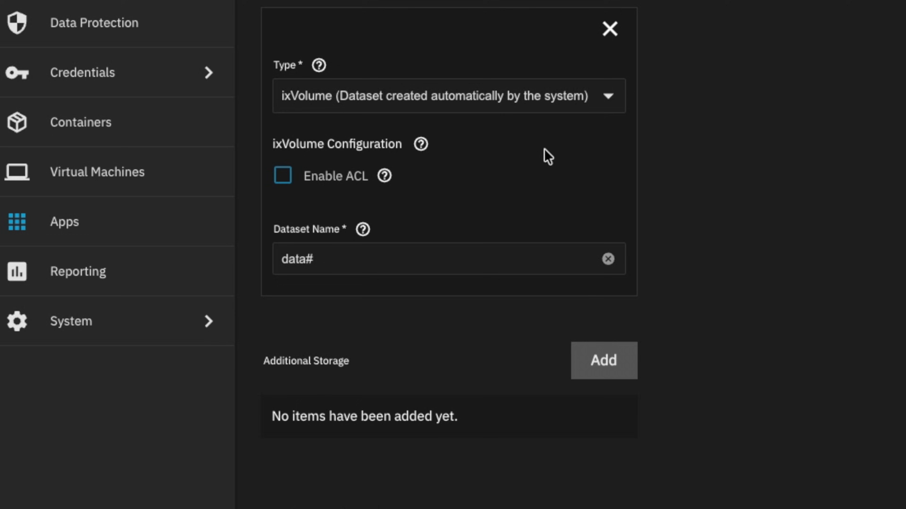
{"action": "left_click", "coordinate": [609, 103]}
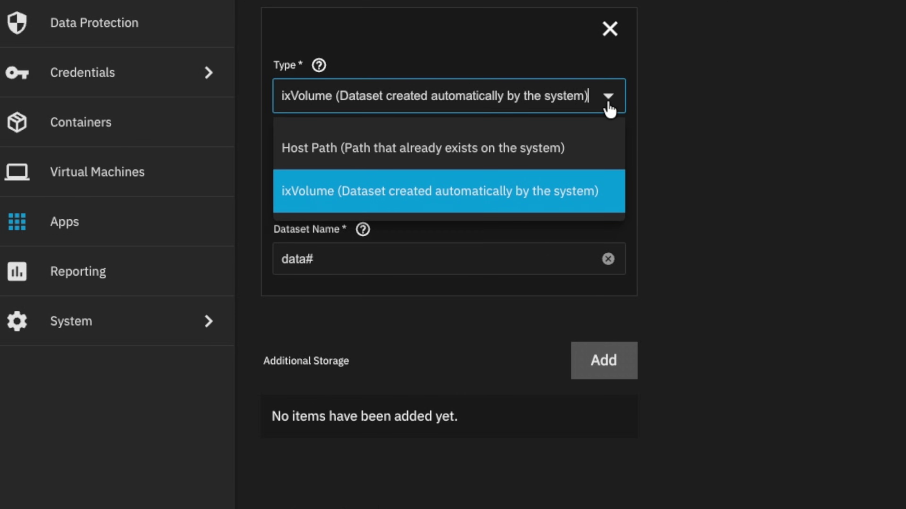
{"action": "left_click", "coordinate": [349, 157]}
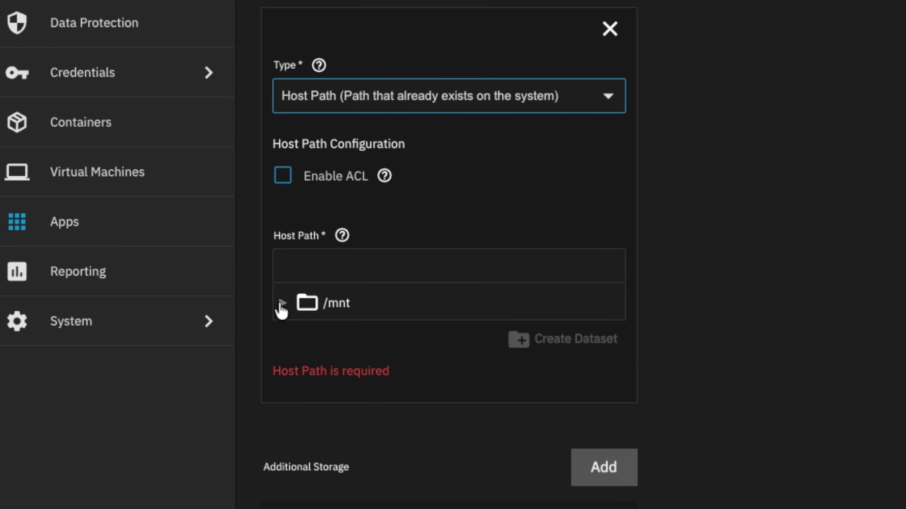
{"action": "left_click", "coordinate": [282, 304]}
{"action": "left_click", "coordinate": [351, 336]}
{"action": "left_click", "coordinate": [443, 398]}
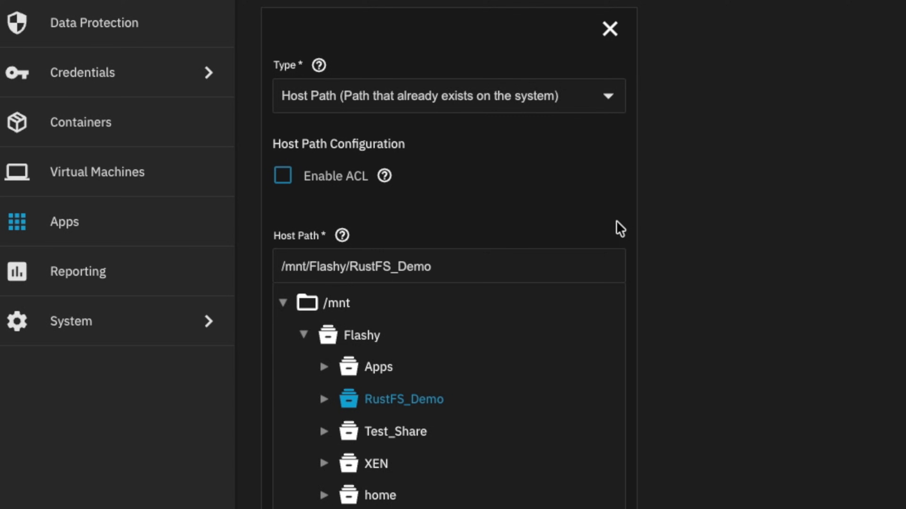
{"action": "scroll", "coordinate": [620, 229], "scroll_direction": "down", "scroll_amount": 20}
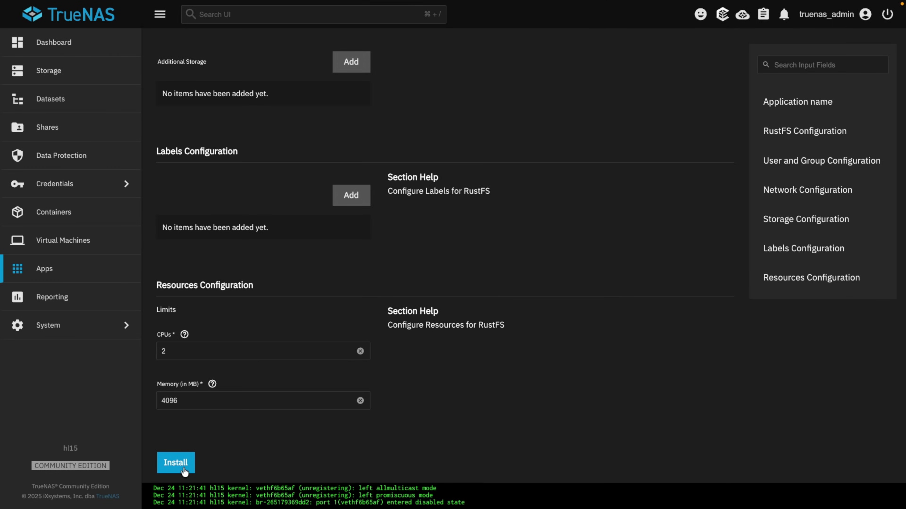
{"action": "left_click", "coordinate": [176, 463]}
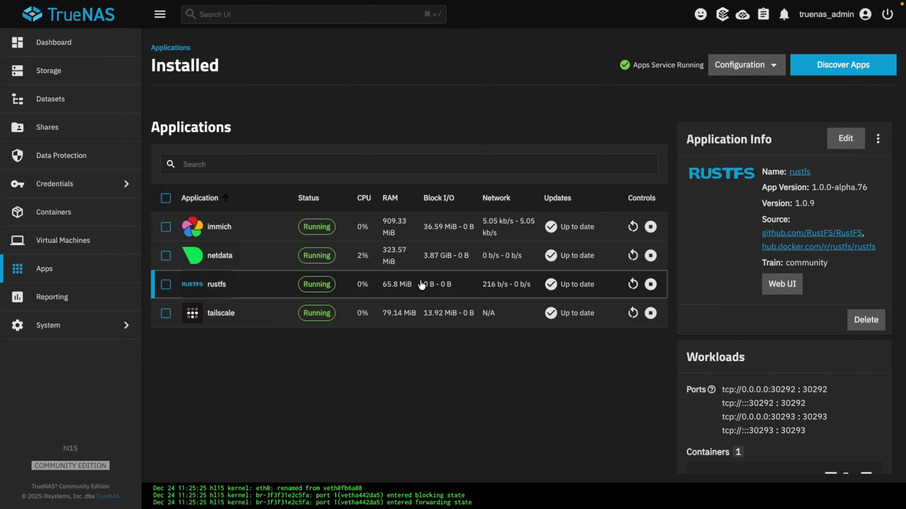
Open the RustFS web UI and log in with the account and its key.
{"action": "left_click", "coordinate": [781, 284]}
{"action": "left_click", "coordinate": [639, 214]}
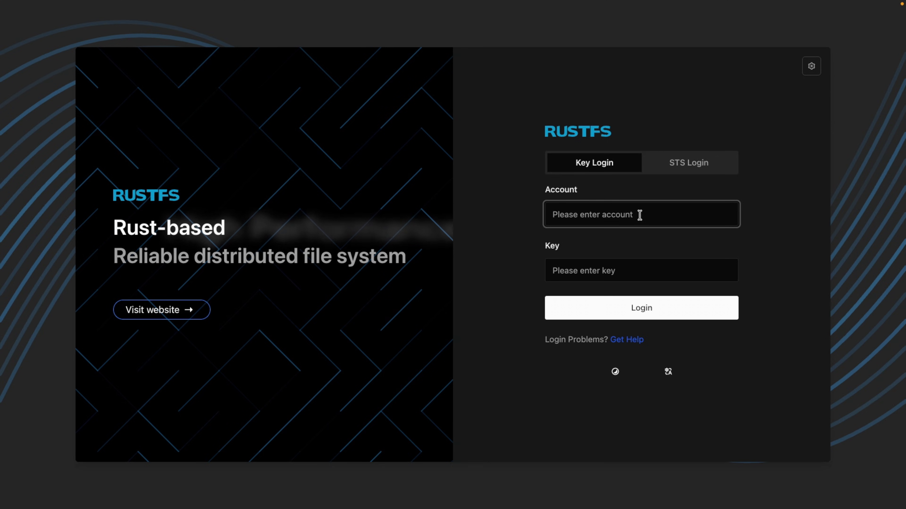
{"action": "type", "text": "tom"}
{"action": "key", "text": "Tab"}
{"action": "type", "text": "••••••"}
{"action": "key", "text": "Return"}
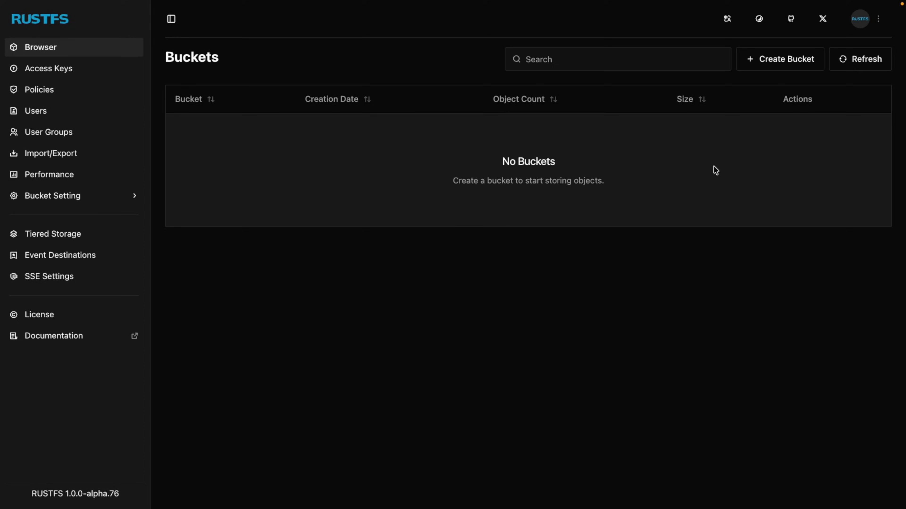
Create bucket xcp, trying versioning and object lock but leaving them off.
{"action": "left_click", "coordinate": [779, 62]}
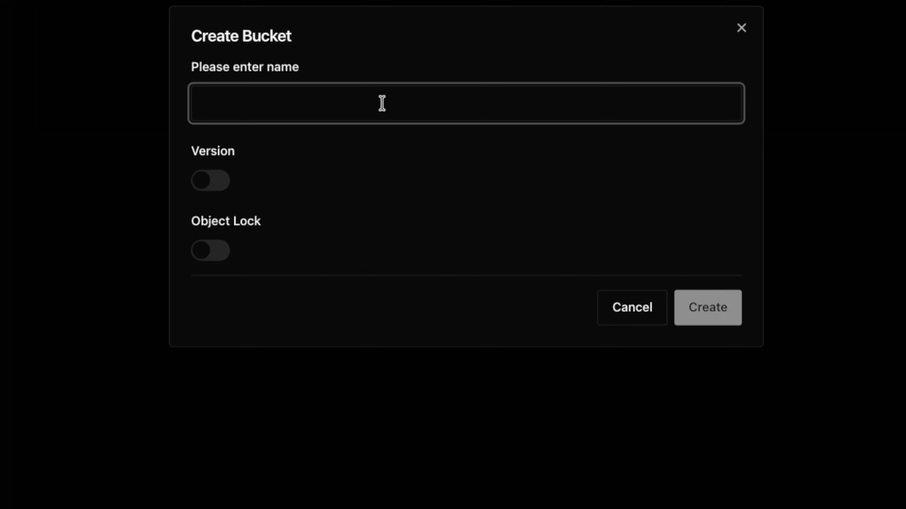
{"action": "type", "text": "xcp"}
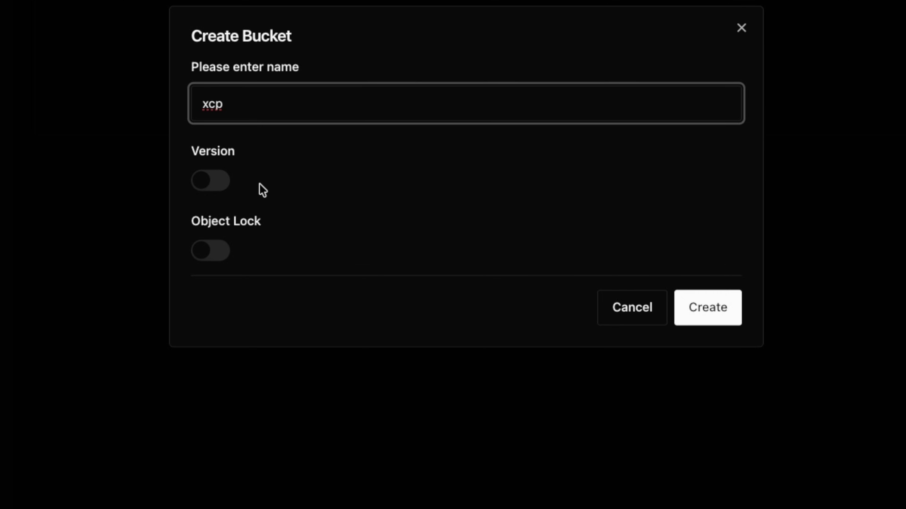
{"action": "left_click", "coordinate": [229, 186]}
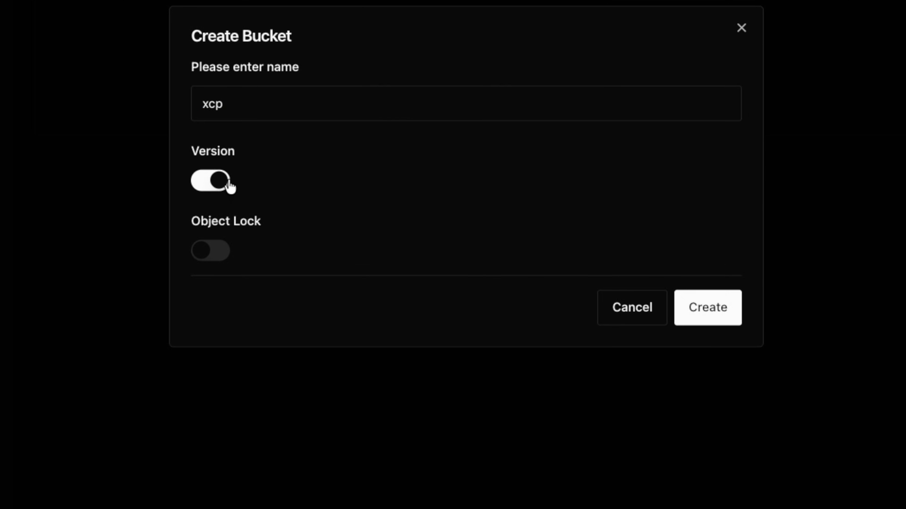
{"action": "left_click", "coordinate": [207, 247]}
{"action": "left_click", "coordinate": [243, 284]}
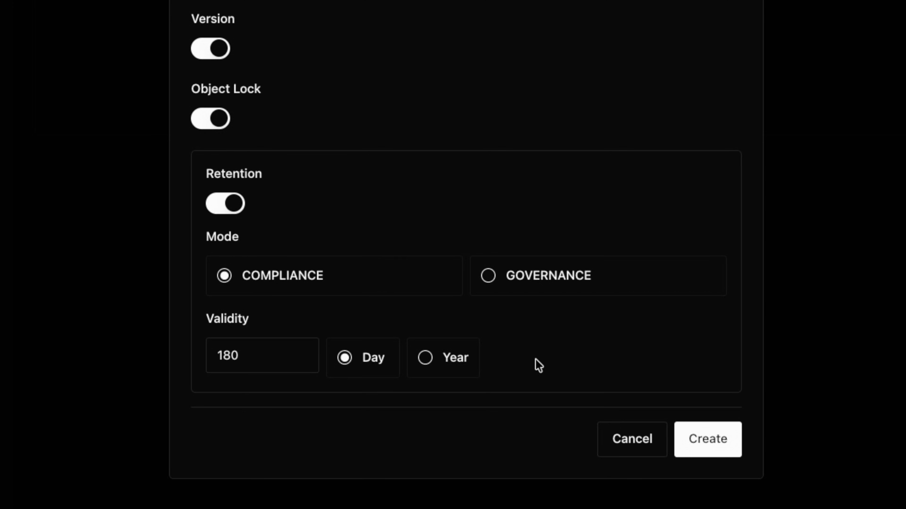
{"action": "left_click", "coordinate": [206, 117]}
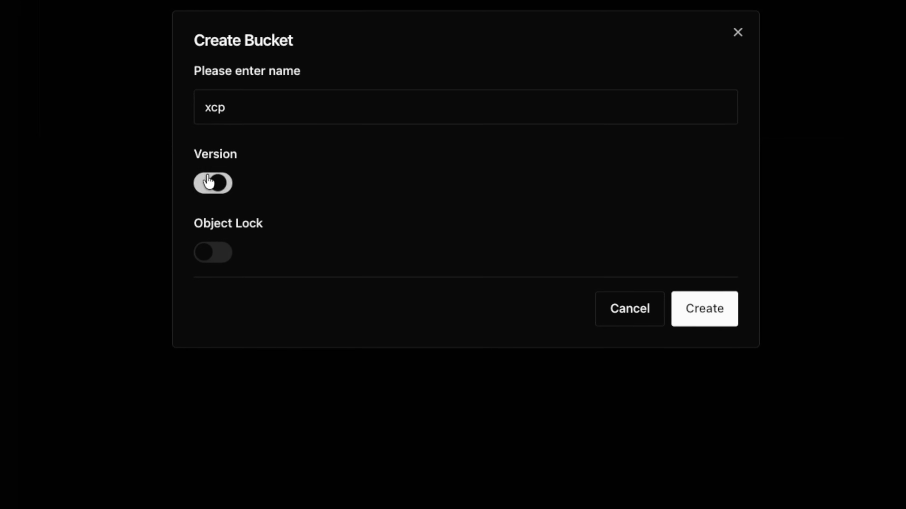
{"action": "left_click", "coordinate": [719, 310]}
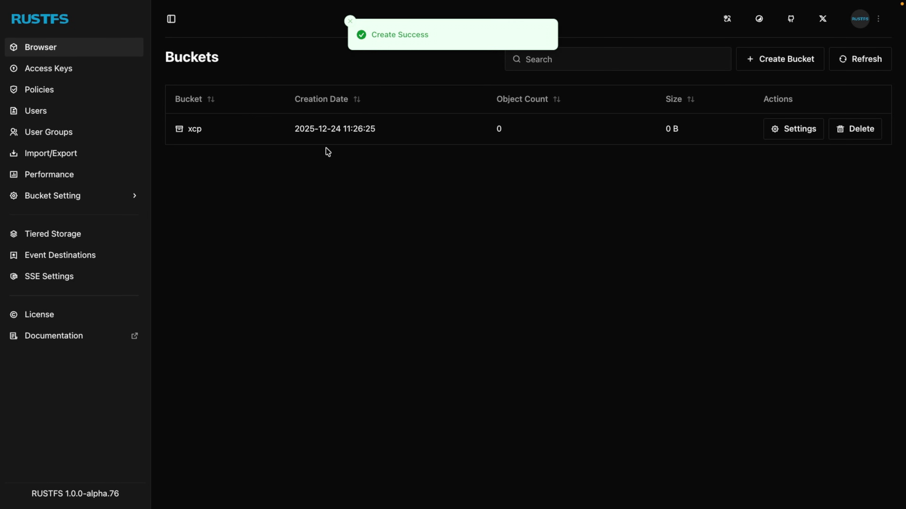
Add an access key with a custom pasted key ID named 'XCP-ng Backup s3 Demo Bucket'.
{"action": "left_click", "coordinate": [73, 69]}
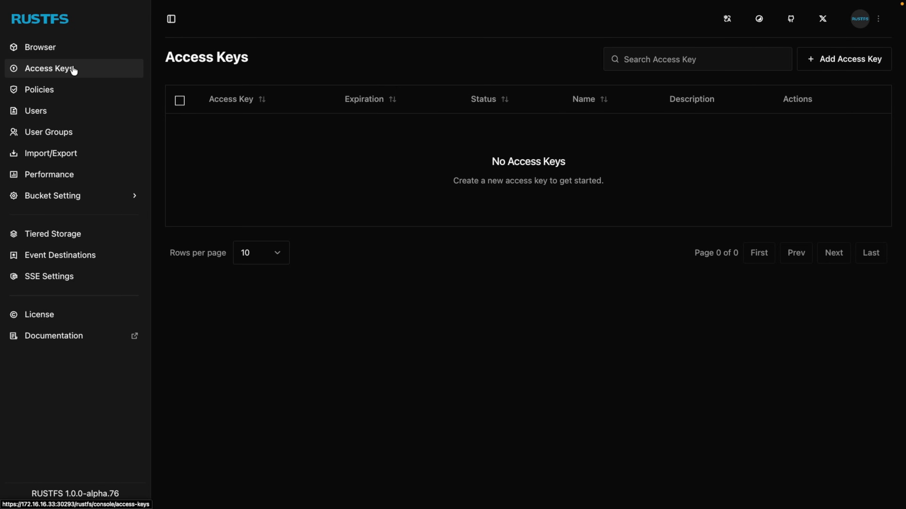
{"action": "left_click", "coordinate": [834, 67]}
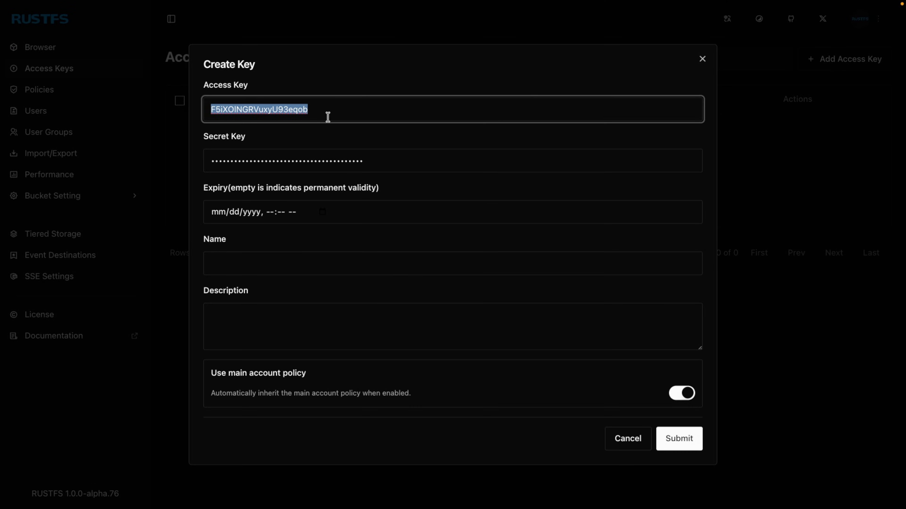
{"action": "key", "text": "super+v"}
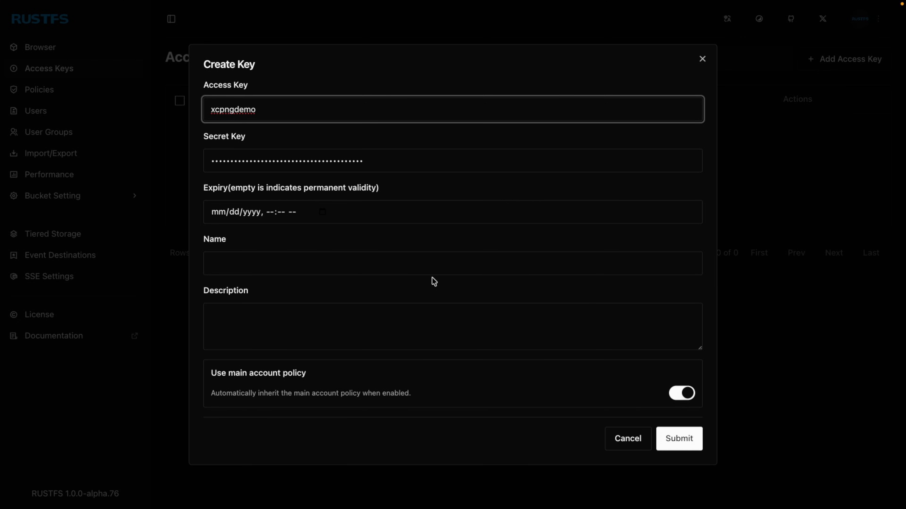
{"action": "left_click", "coordinate": [321, 274]}
{"action": "type", "text": "XCP-ng Backup s3 Demo Bucket"}
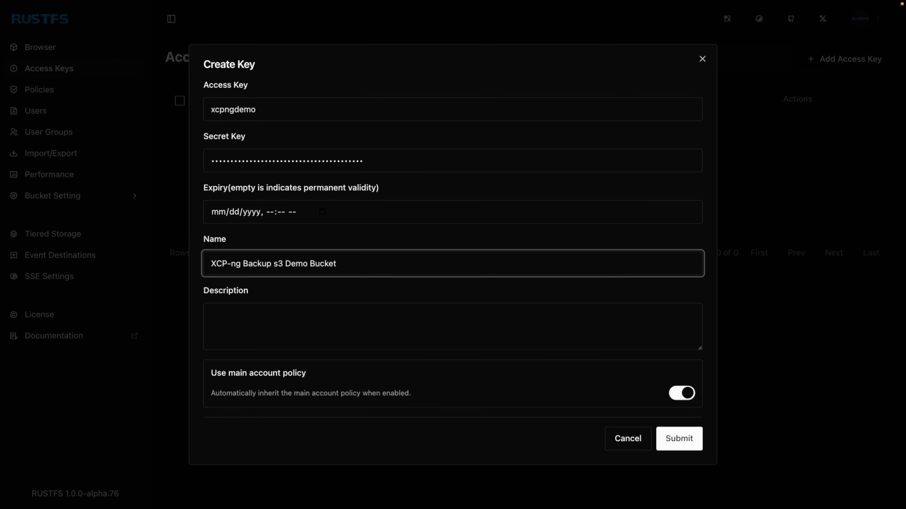
{"action": "left_click", "coordinate": [665, 437]}
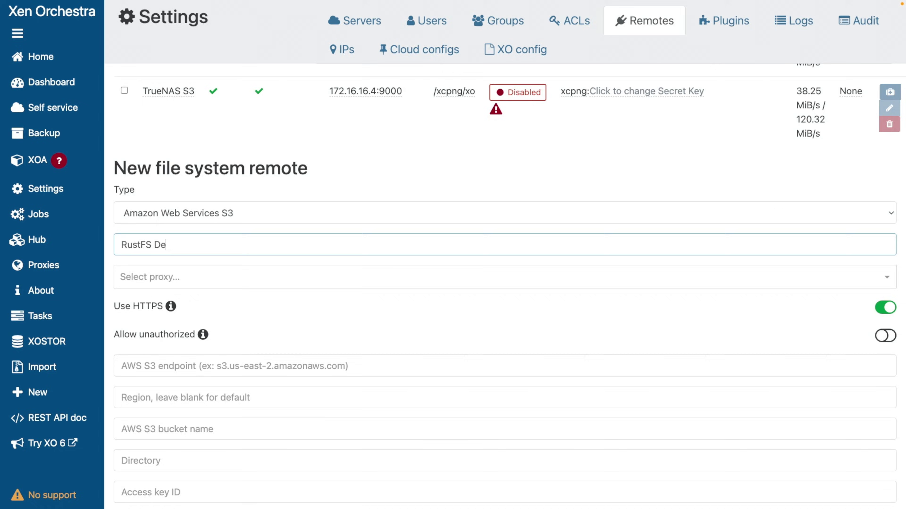
Name the remote RustFS Demo with endpoint 172.16.16.33:30292, bucket xcp and directory /.
{"action": "type", "text": "mo"}
{"action": "scroll", "coordinate": [259, 295], "scroll_direction": "down", "scroll_amount": 5}
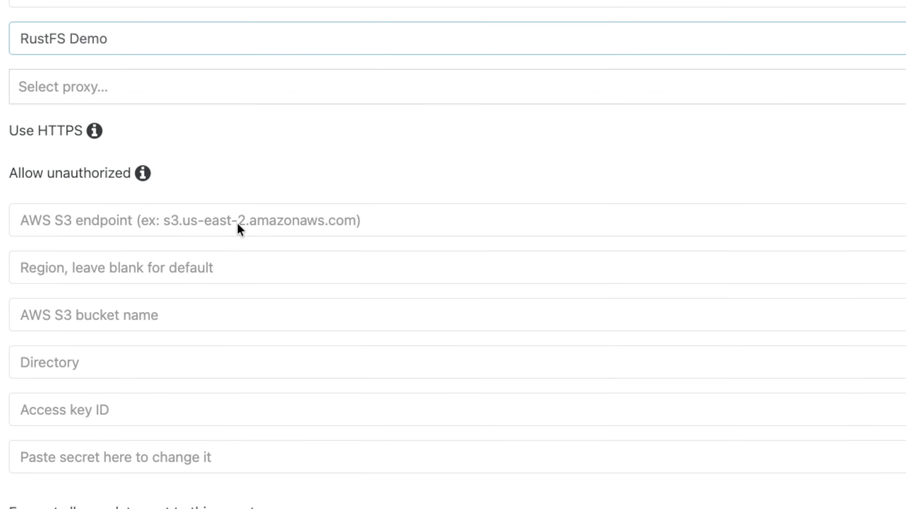
{"action": "left_click", "coordinate": [169, 174]}
{"action": "type", "text": "172.16.16.33:30292"}
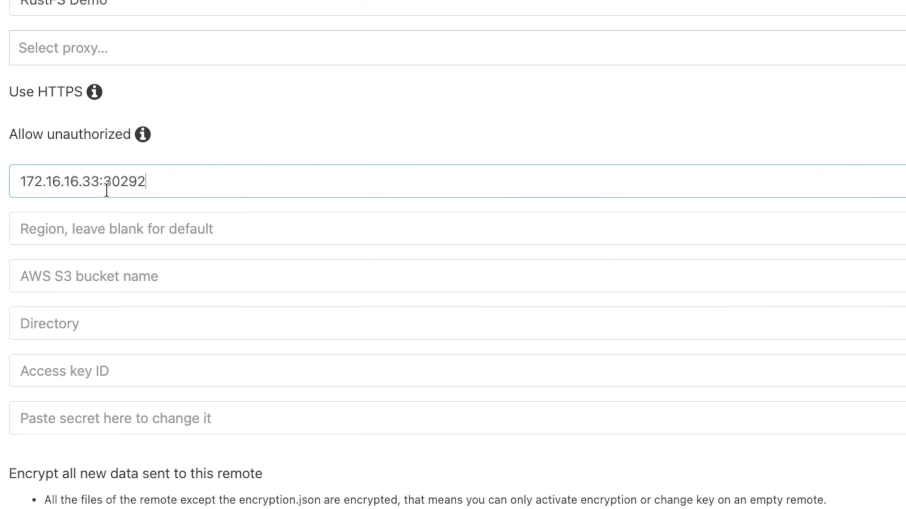
{"action": "left_click_drag", "start_coordinate": [103, 188], "coordinate": [172, 194]}
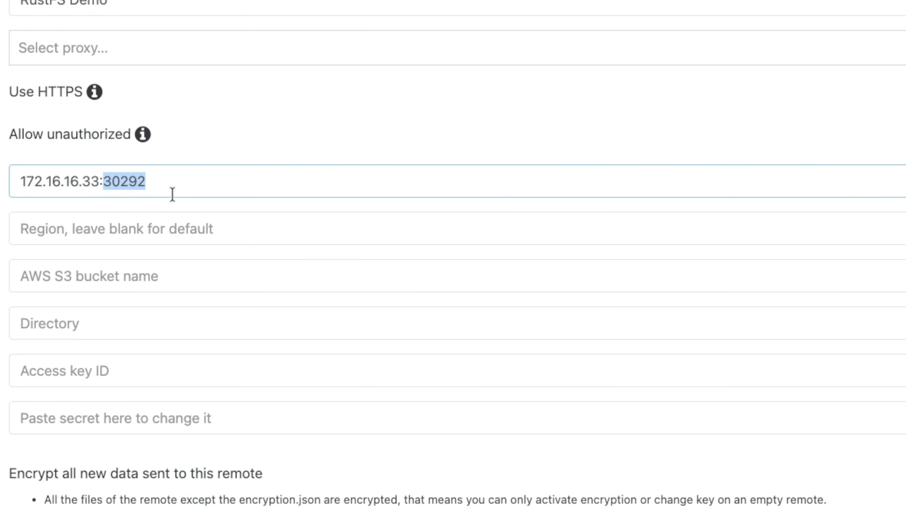
{"action": "left_click", "coordinate": [186, 280]}
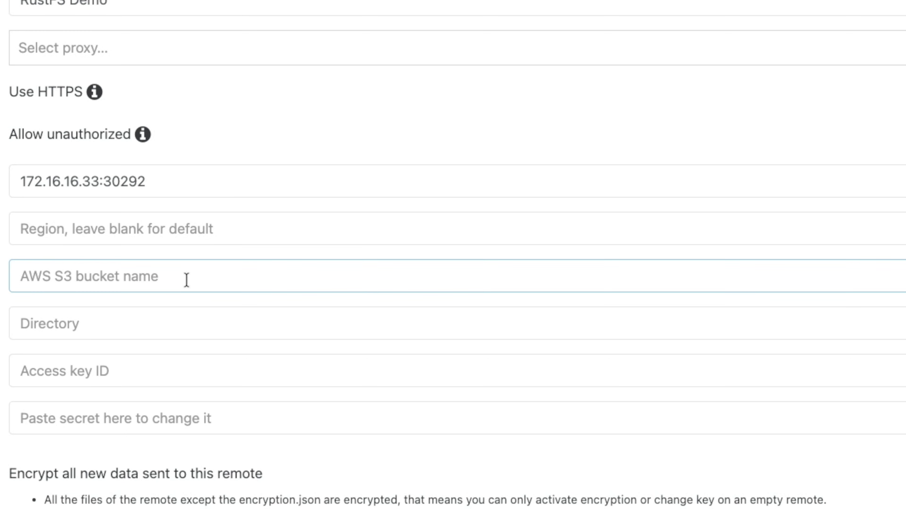
{"action": "type", "text": "xcp"}
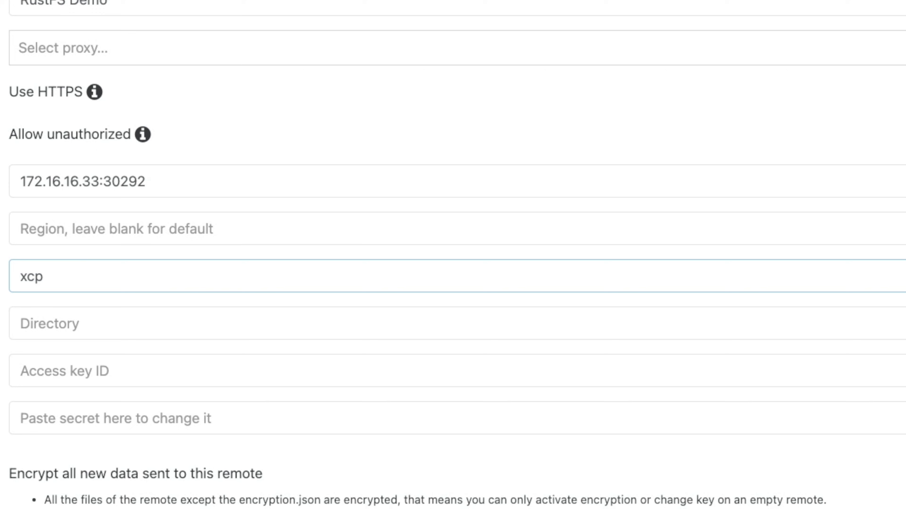
{"action": "key", "text": "Tab"}
{"action": "type", "text": "/"}
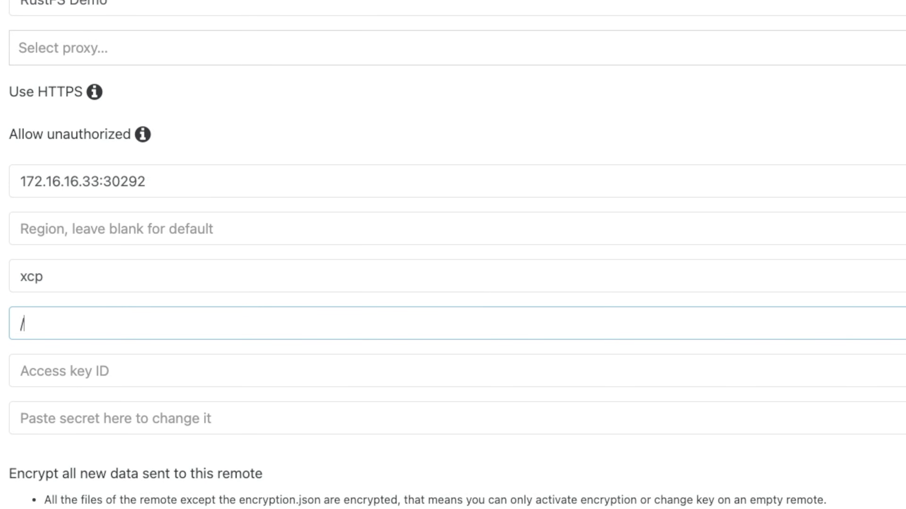
Enter the access key ID and secret, allow unauthorized certificates, and test the remote.
{"action": "left_click", "coordinate": [180, 372]}
{"action": "type", "text": "xcpngdemo"}
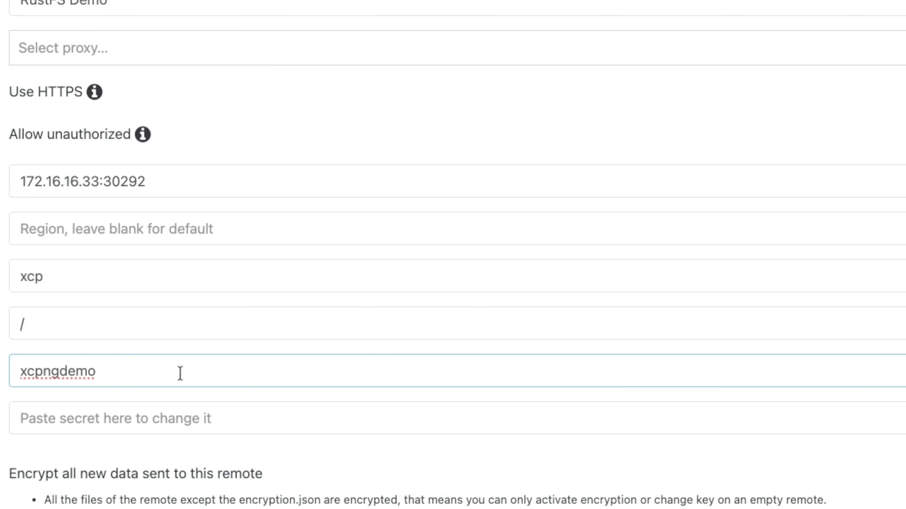
{"action": "left_click", "coordinate": [119, 415]}
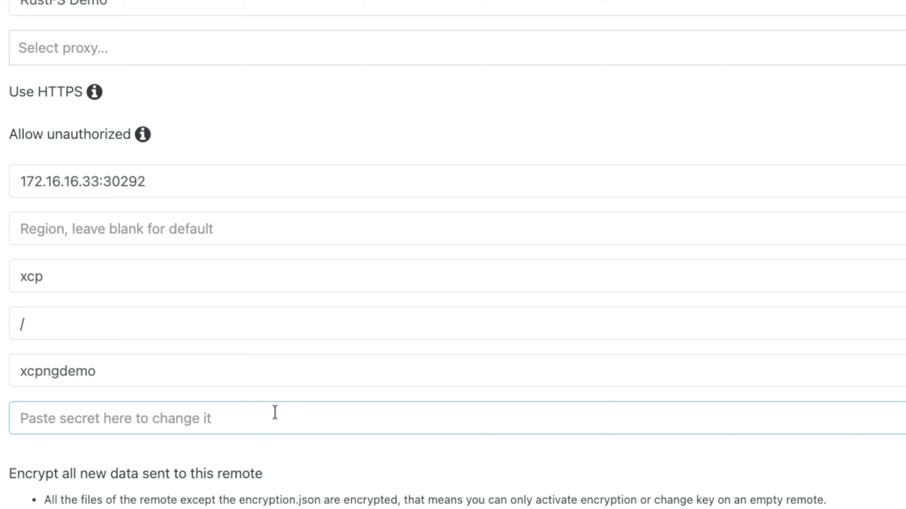
{"action": "key", "text": "ctrl+v"}
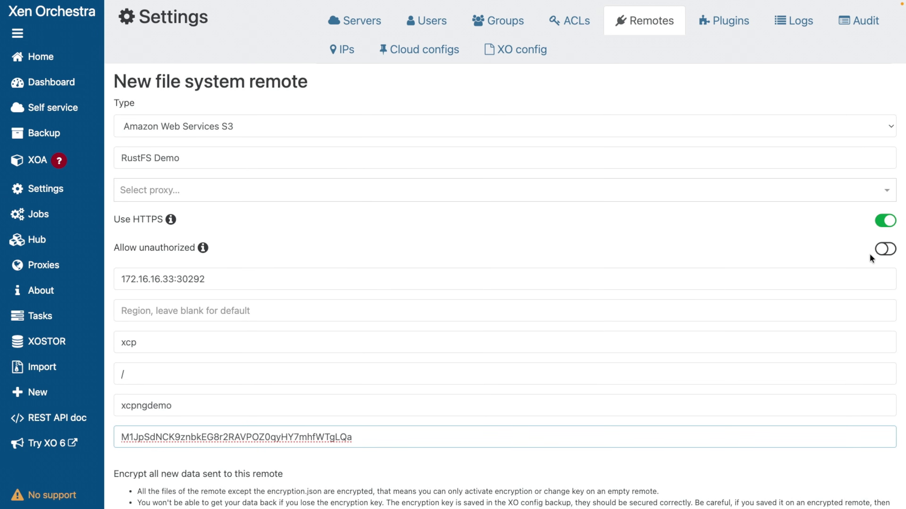
{"action": "left_click", "coordinate": [887, 250]}
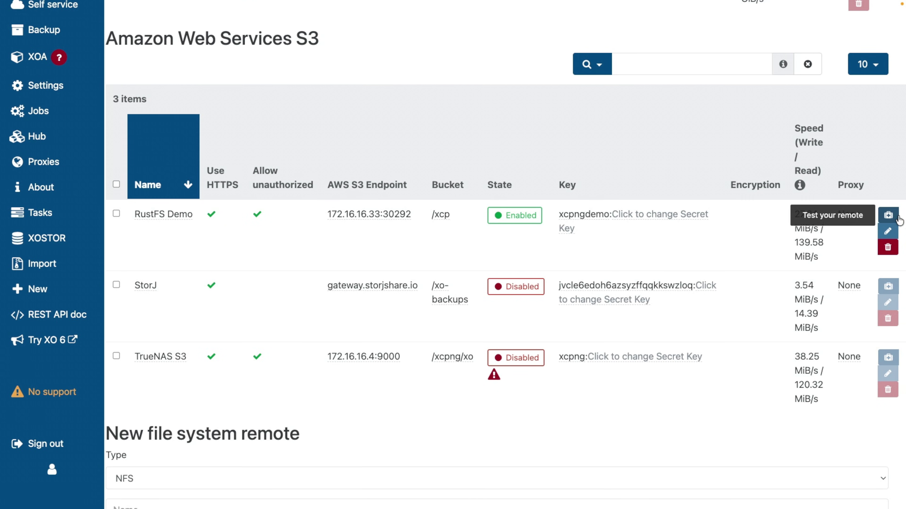
{"action": "left_click", "coordinate": [887, 216]}
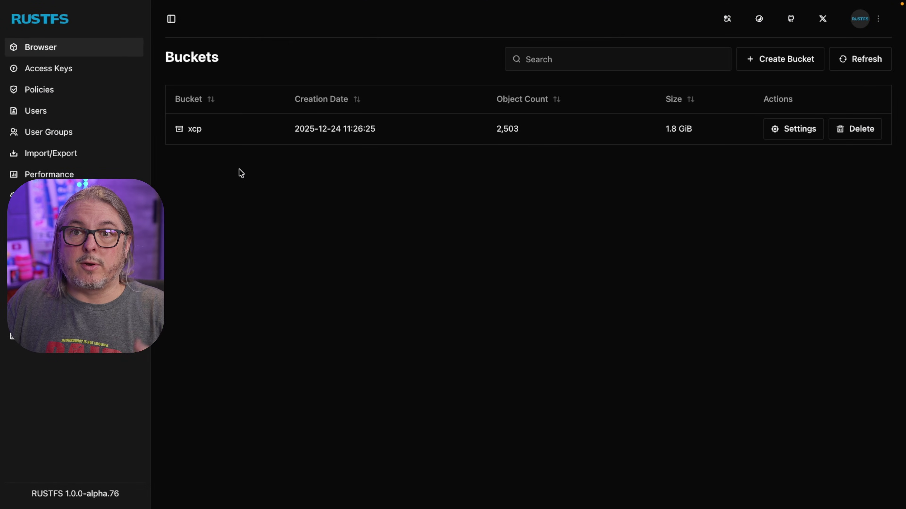
Browse xcp/xo-vm-backups into its ID-named backup folder, then show the Access Keys list.
{"action": "left_click", "coordinate": [192, 129]}
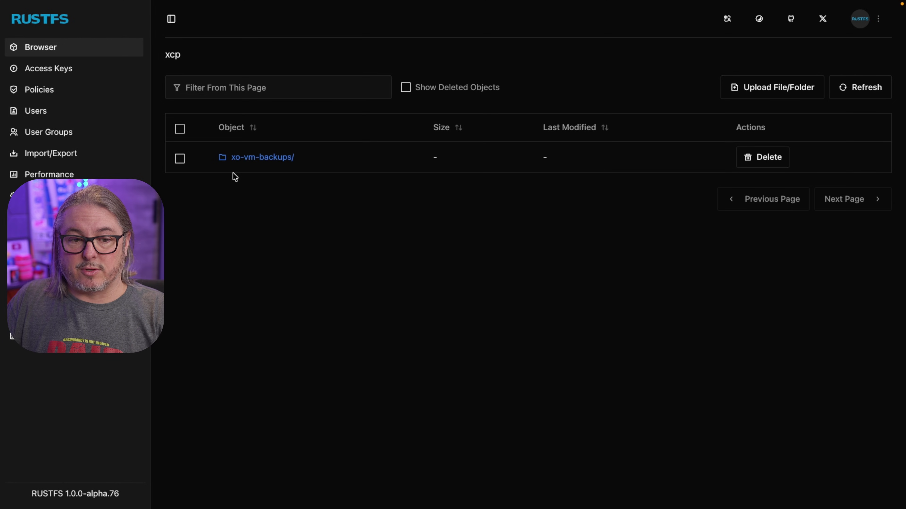
{"action": "left_click", "coordinate": [248, 163]}
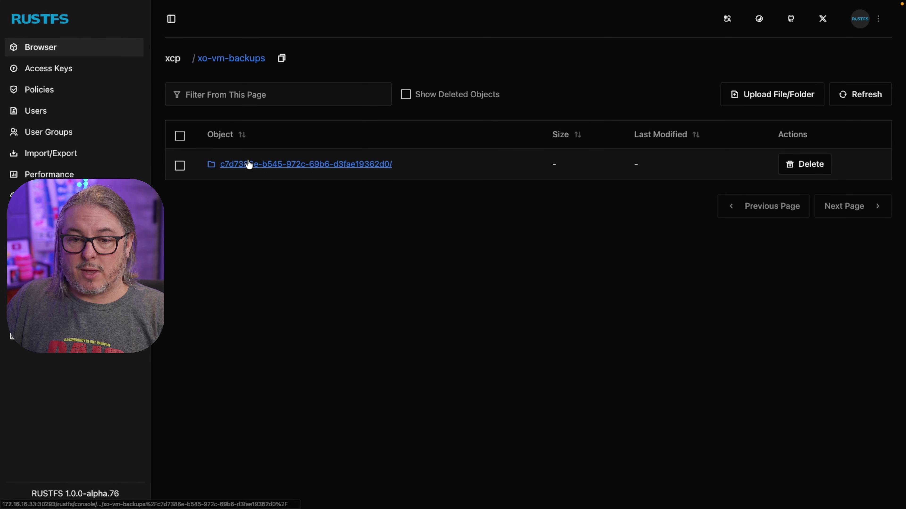
{"action": "left_click", "coordinate": [259, 164]}
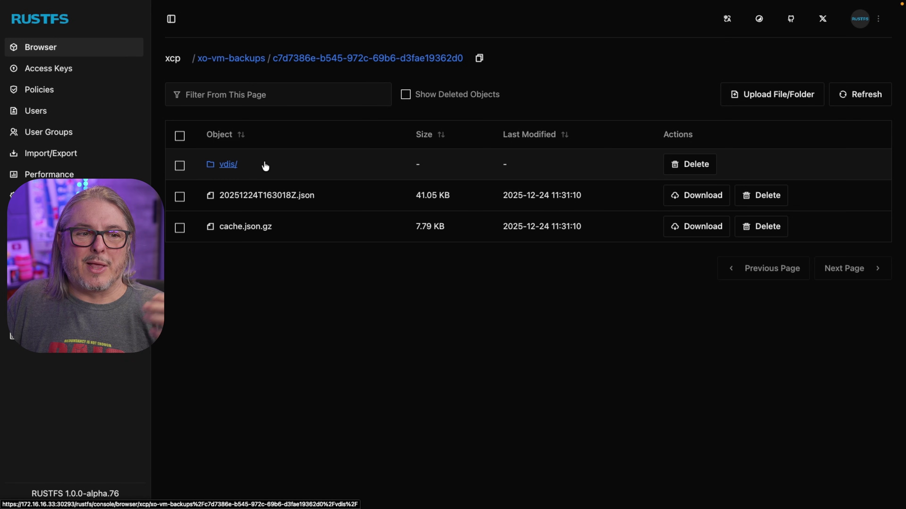
{"action": "left_click", "coordinate": [78, 68]}
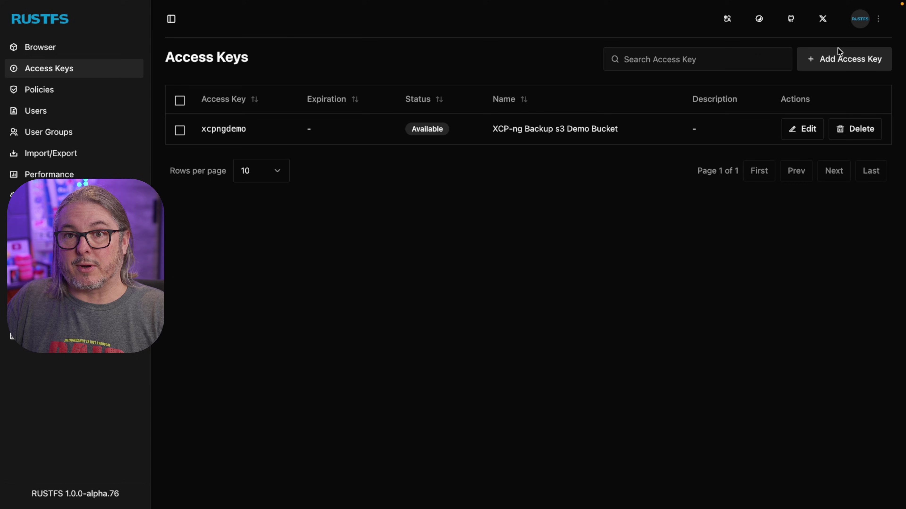
Create a new empty bucket named xcp2.
{"action": "left_click", "coordinate": [52, 50]}
{"action": "left_click", "coordinate": [796, 64]}
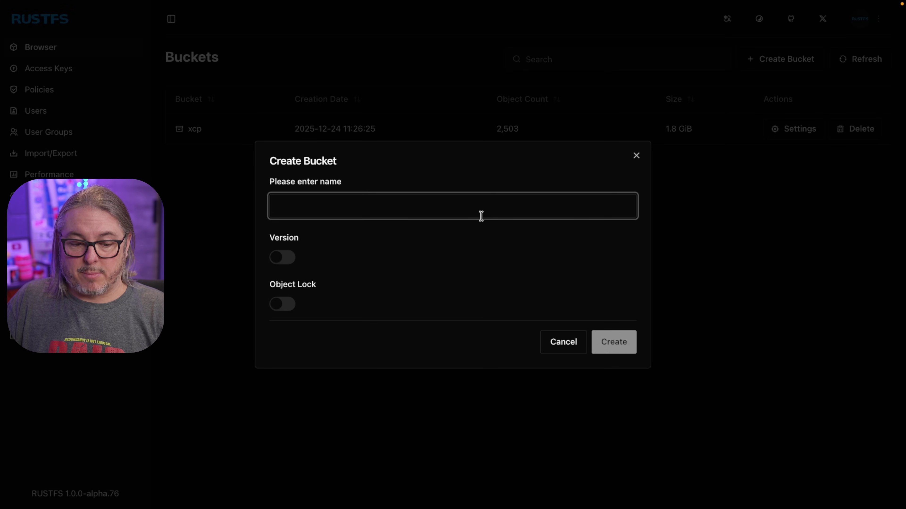
{"action": "type", "text": "xcp2"}
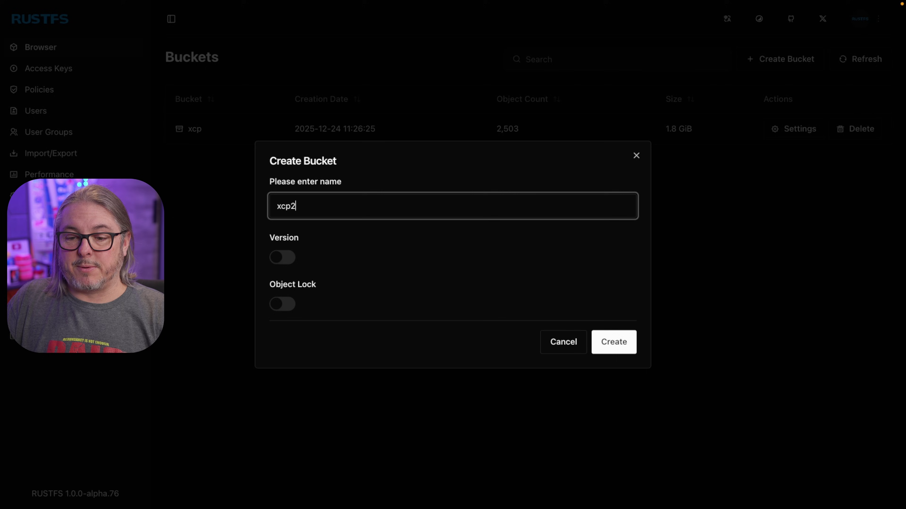
{"action": "left_click", "coordinate": [616, 340]}
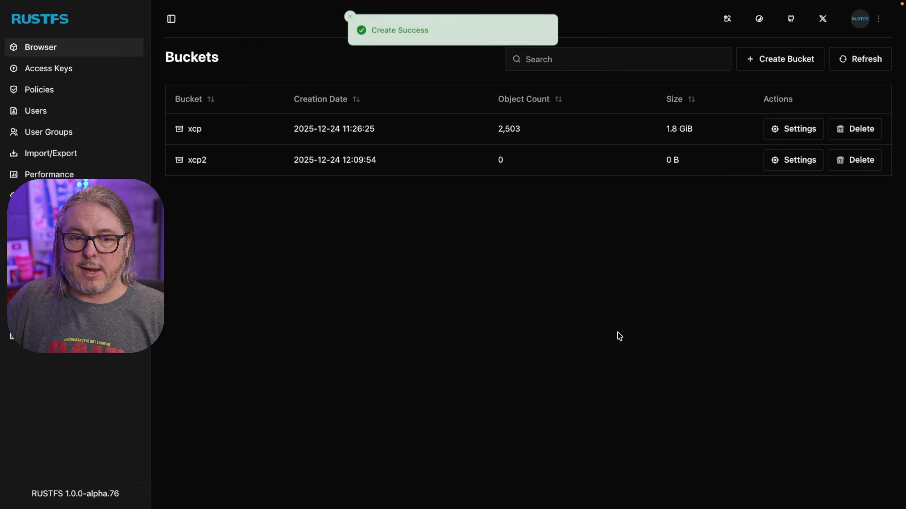
Review xcp2's configuration panel, then return to the Access Keys list.
{"action": "left_click", "coordinate": [60, 69]}
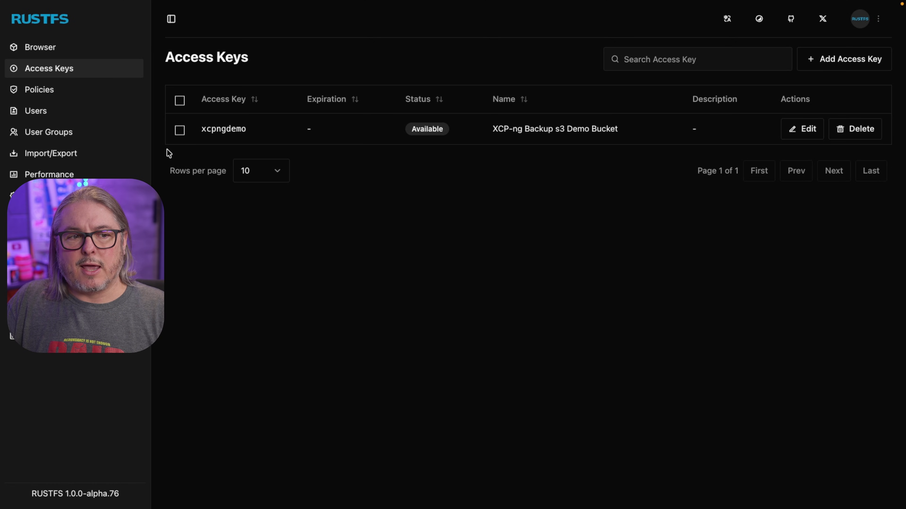
{"action": "left_click", "coordinate": [60, 49]}
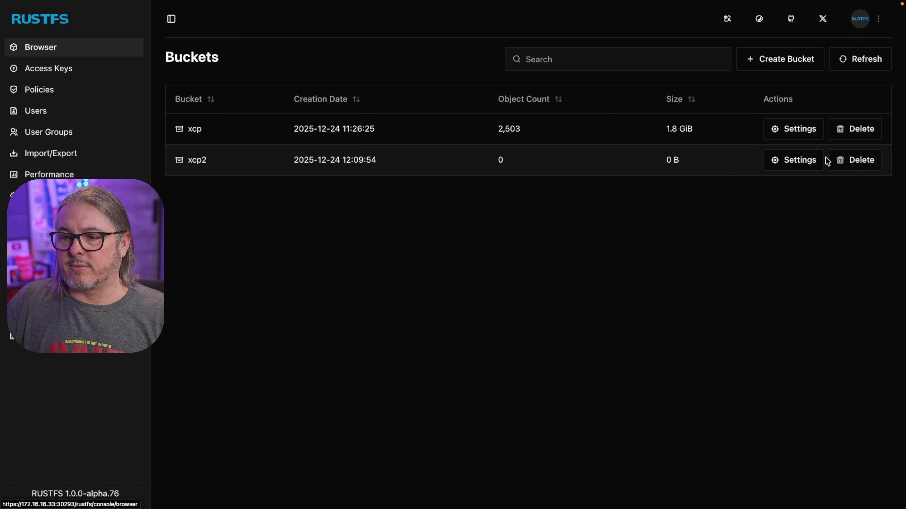
{"action": "left_click", "coordinate": [791, 165]}
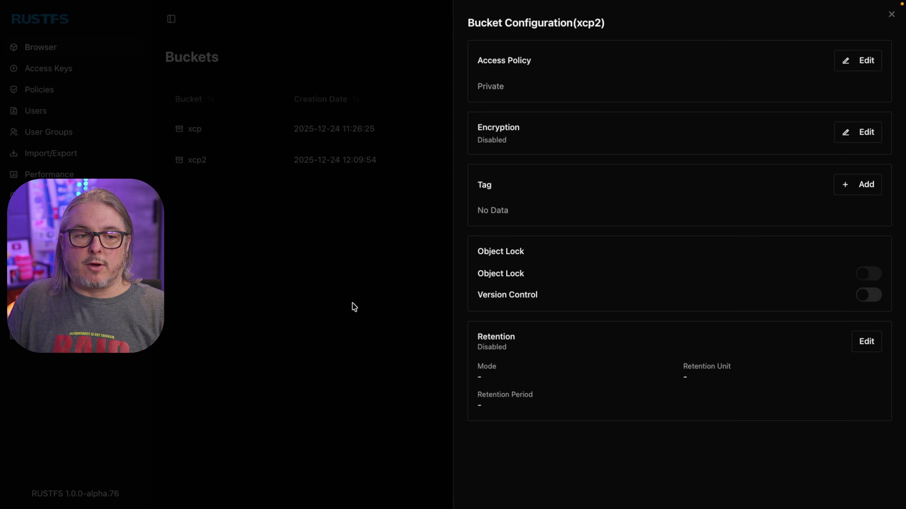
{"action": "left_click", "coordinate": [352, 303]}
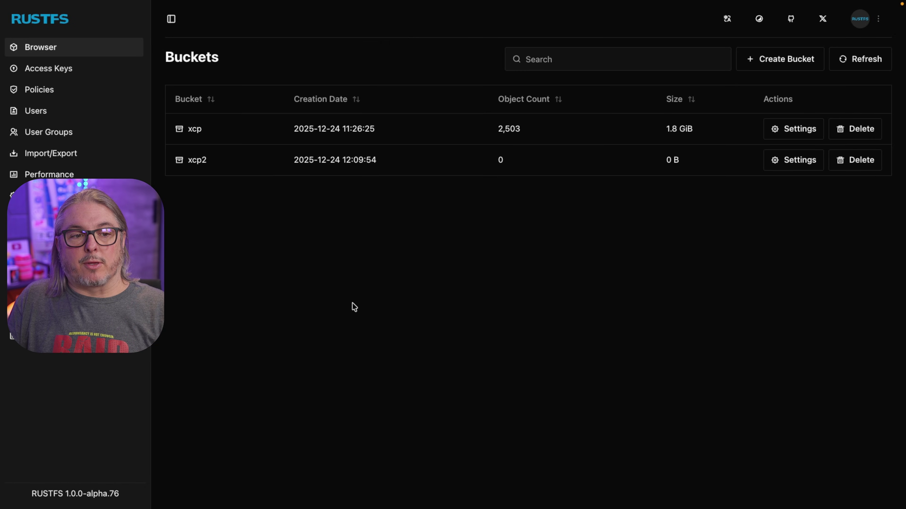
{"action": "left_click", "coordinate": [54, 71]}
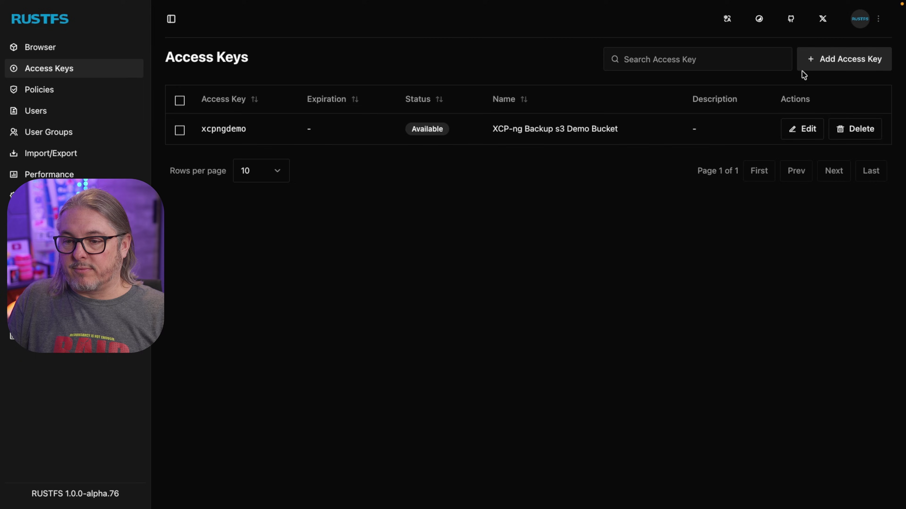
Open the xcpngdemo access key and review its policy JSON restricting list, read, write and delete to the xcp bucket.
{"action": "left_click", "coordinate": [802, 129]}
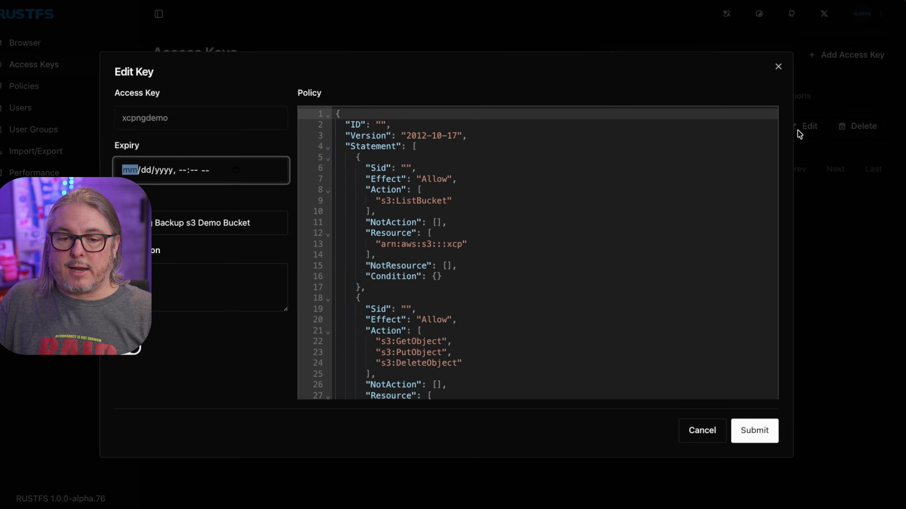
{"action": "left_click", "coordinate": [573, 212]}
{"action": "scroll", "coordinate": [573, 214], "scroll_direction": "down", "scroll_amount": 3}
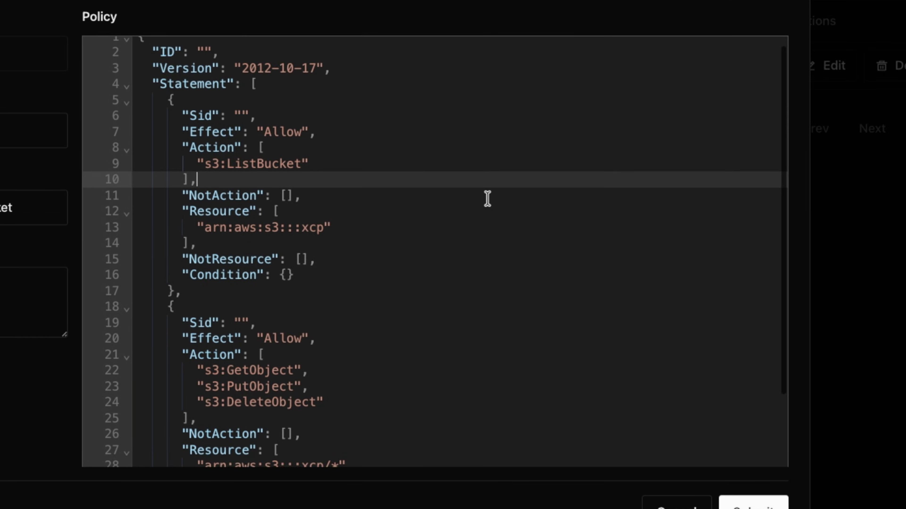
{"action": "scroll", "coordinate": [487, 199], "scroll_direction": "up", "scroll_amount": 3}
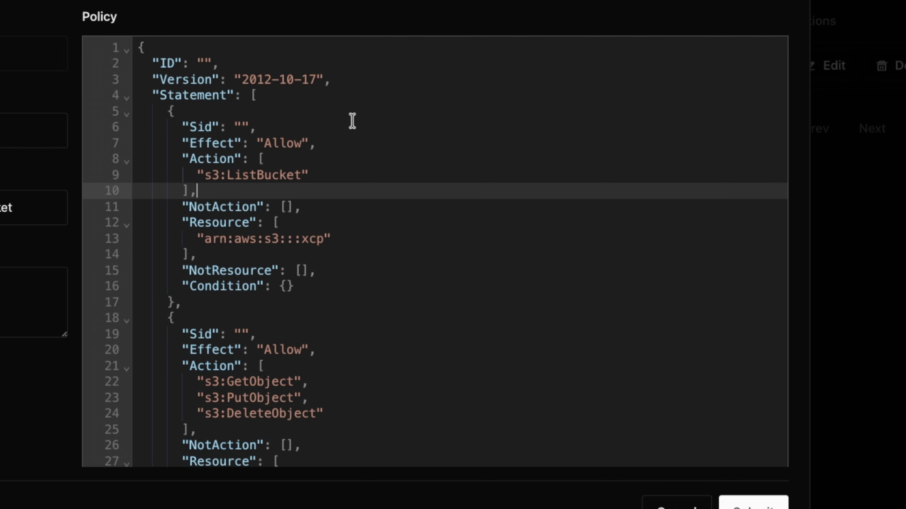
{"action": "scroll", "coordinate": [352, 121], "scroll_direction": "down", "scroll_amount": 1}
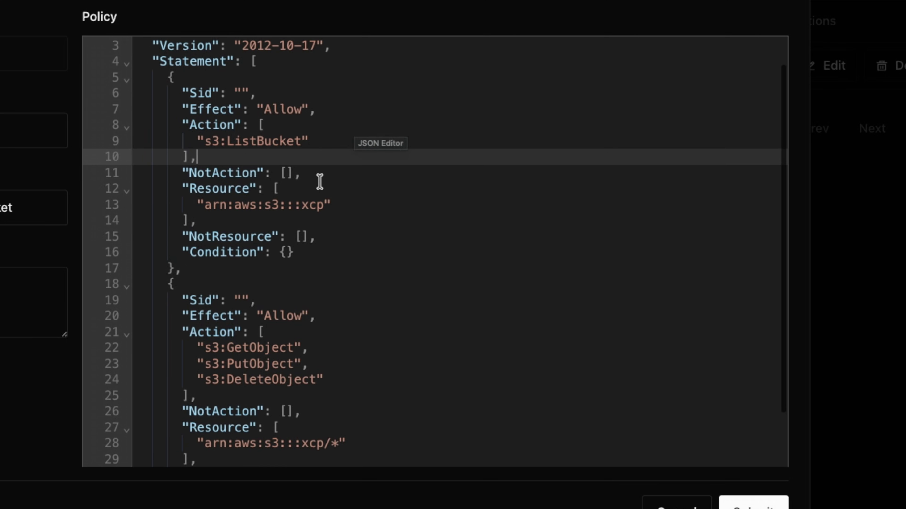
{"action": "left_click", "coordinate": [315, 203]}
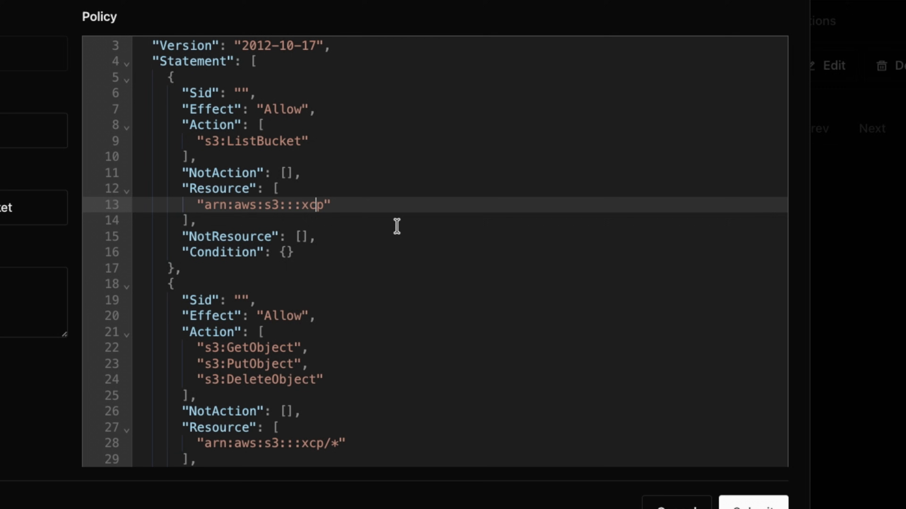
{"action": "scroll", "coordinate": [394, 225], "scroll_direction": "down", "scroll_amount": 3}
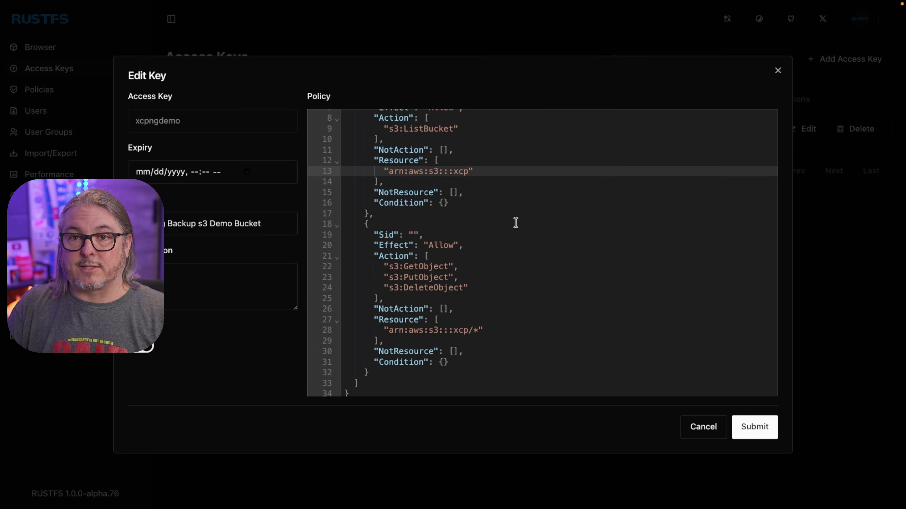
{"action": "scroll", "coordinate": [515, 222], "scroll_direction": "up", "scroll_amount": 3}
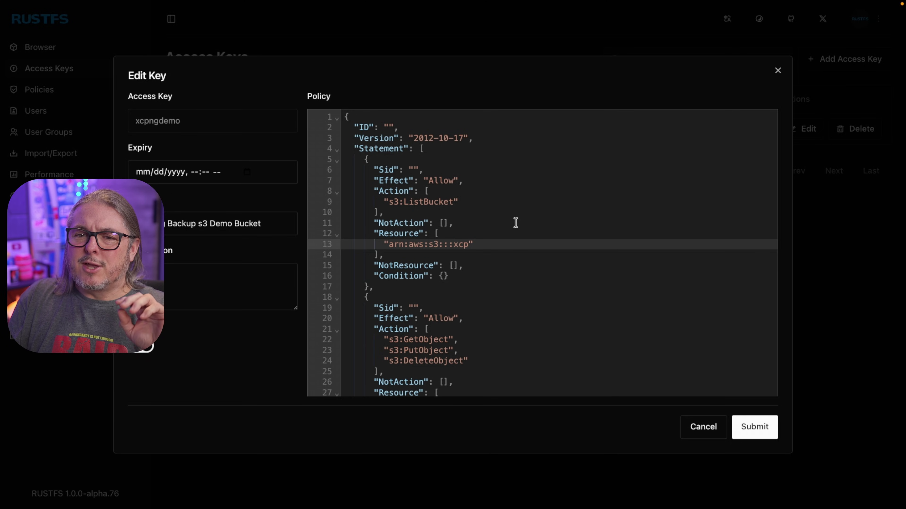
{"action": "scroll", "coordinate": [516, 223], "scroll_direction": "down", "scroll_amount": 3}
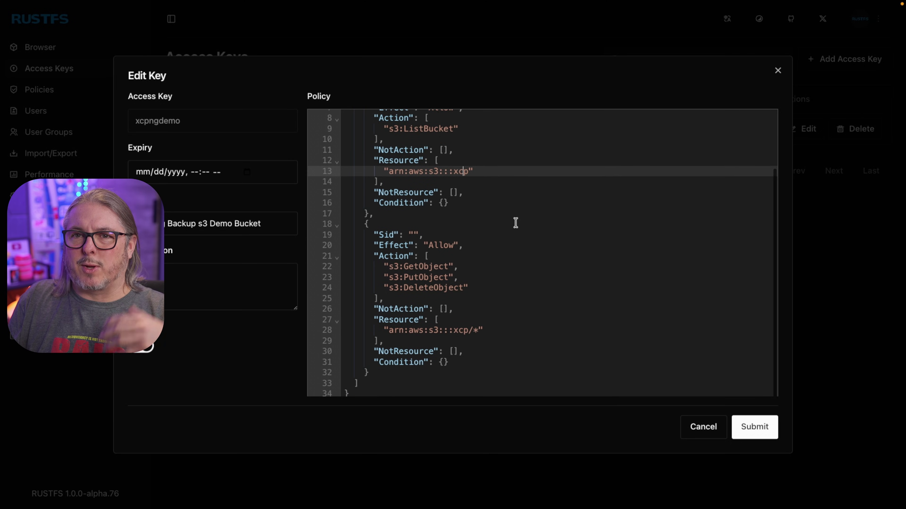
{"action": "scroll", "coordinate": [516, 223], "scroll_direction": "up", "scroll_amount": 3}
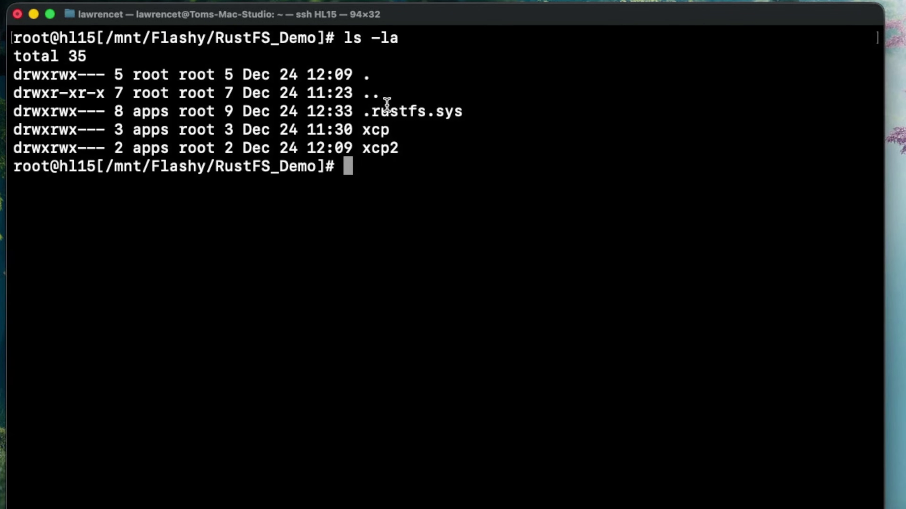
List the hidden .rustfs.sys folder, then go back and list RustFS_Demo with ls -la.
{"action": "left_click_drag", "start_coordinate": [362, 111], "coordinate": [446, 106]}
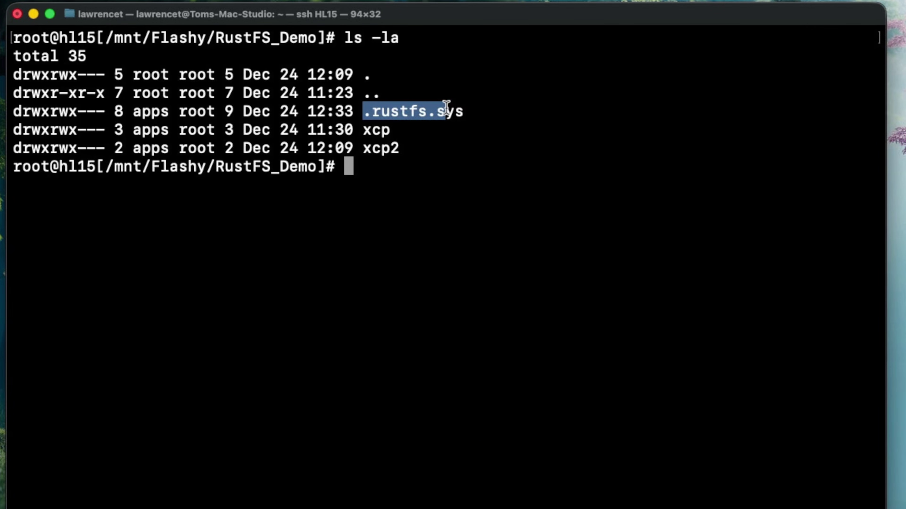
{"action": "left_click", "coordinate": [476, 151]}
{"action": "type", "text": ".rustfs.sys/"}
{"action": "key", "text": "Return"}
{"action": "type", "text": "ls"}
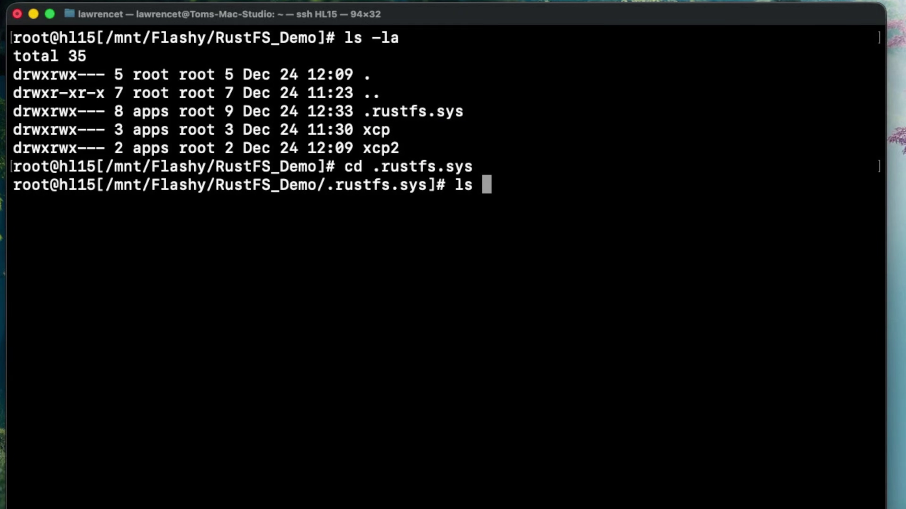
{"action": "key", "text": "Return"}
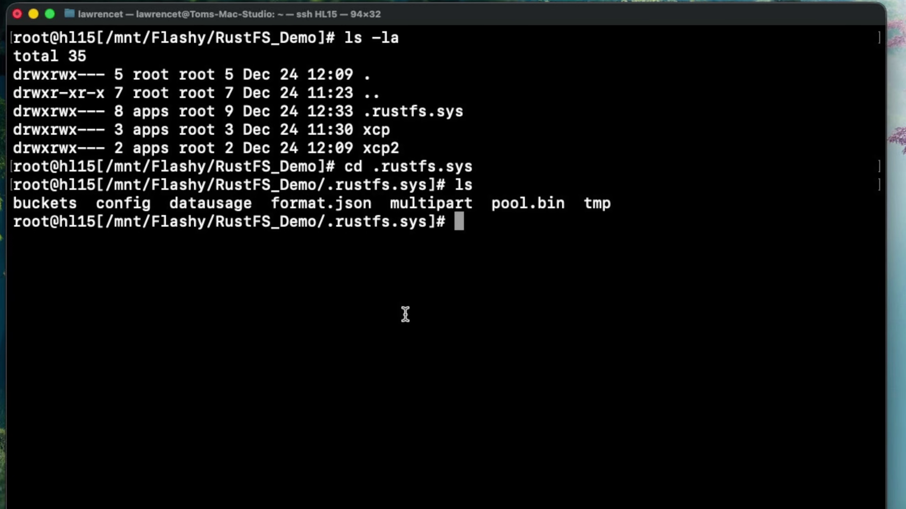
{"action": "type", "text": "cd .."}
{"action": "key", "text": "Return"}
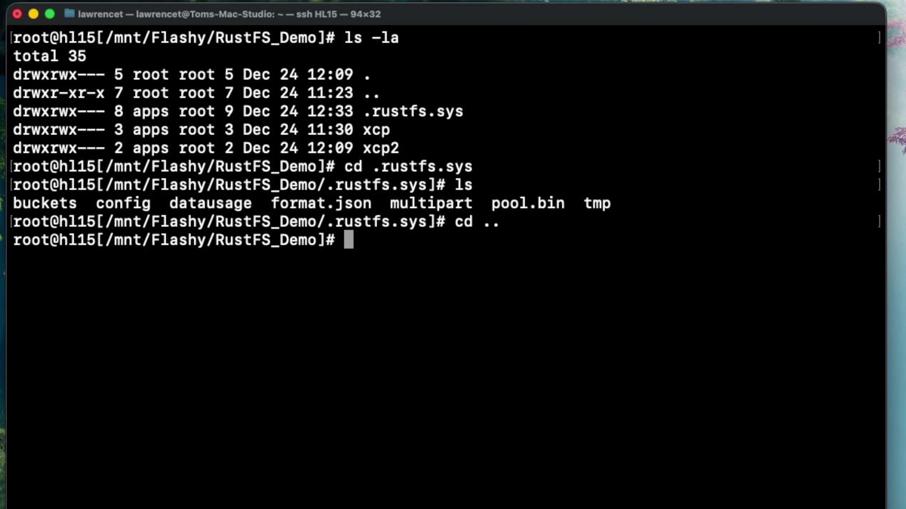
{"action": "type", "text": "ls -la"}
{"action": "key", "text": "Return"}
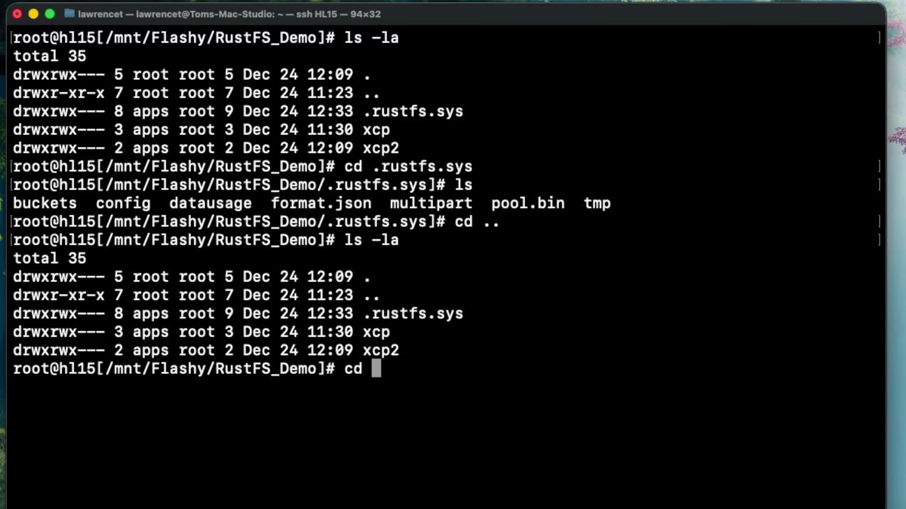
List the xcp bucket, then descend into its xo-vm-backups 20251224T163018Z.json backup entry and list it.
{"action": "type", "text": "cd xcp"}
{"action": "key", "text": "Return"}
{"action": "type", "text": "ls"}
{"action": "key", "text": "Return"}
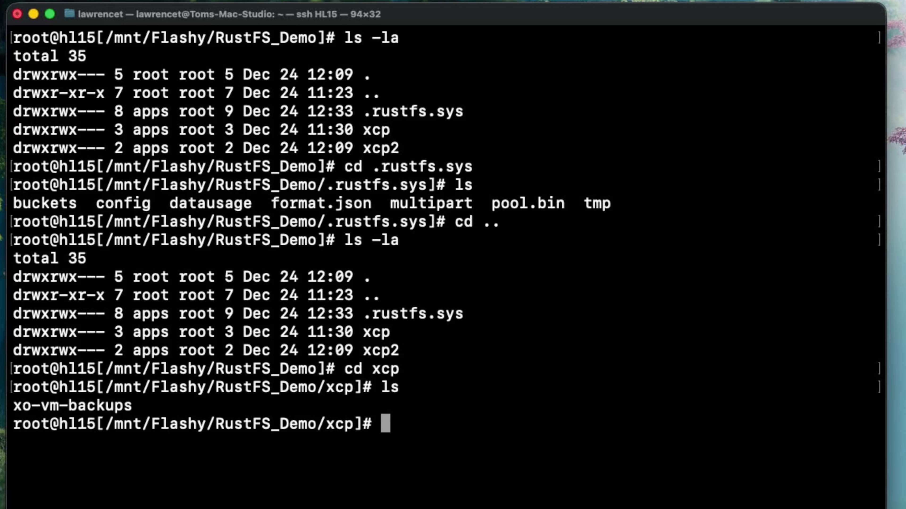
{"action": "type", "text": "cd x"}
{"action": "key", "text": "Tab"}
{"action": "key", "text": "Tab"}
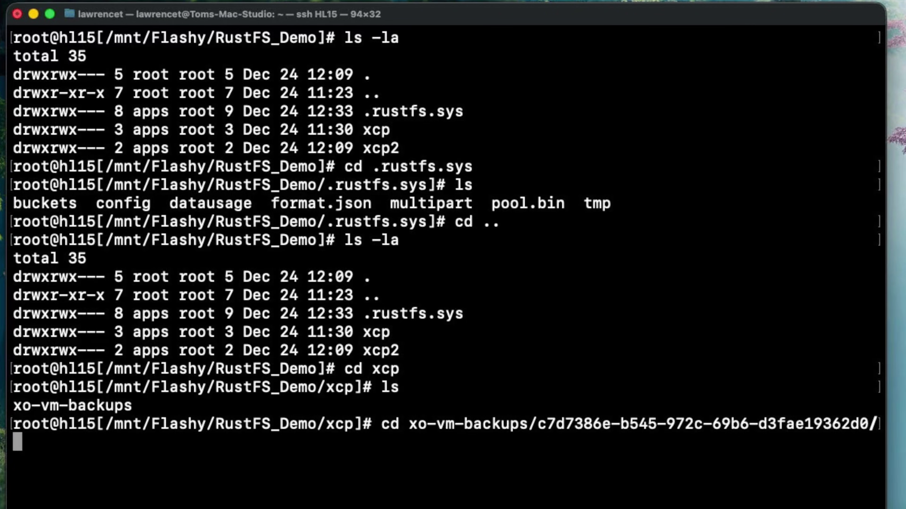
{"action": "key", "text": "Tab"}
{"action": "key", "text": "Tab"}
{"action": "type", "text": "2"}
{"action": "key", "text": "Tab"}
{"action": "key", "text": "Return"}
{"action": "type", "text": "ls"}
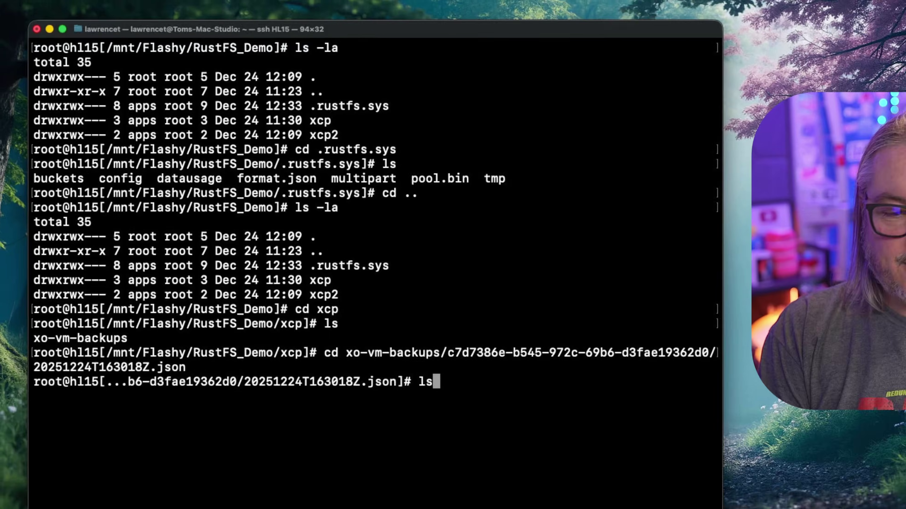